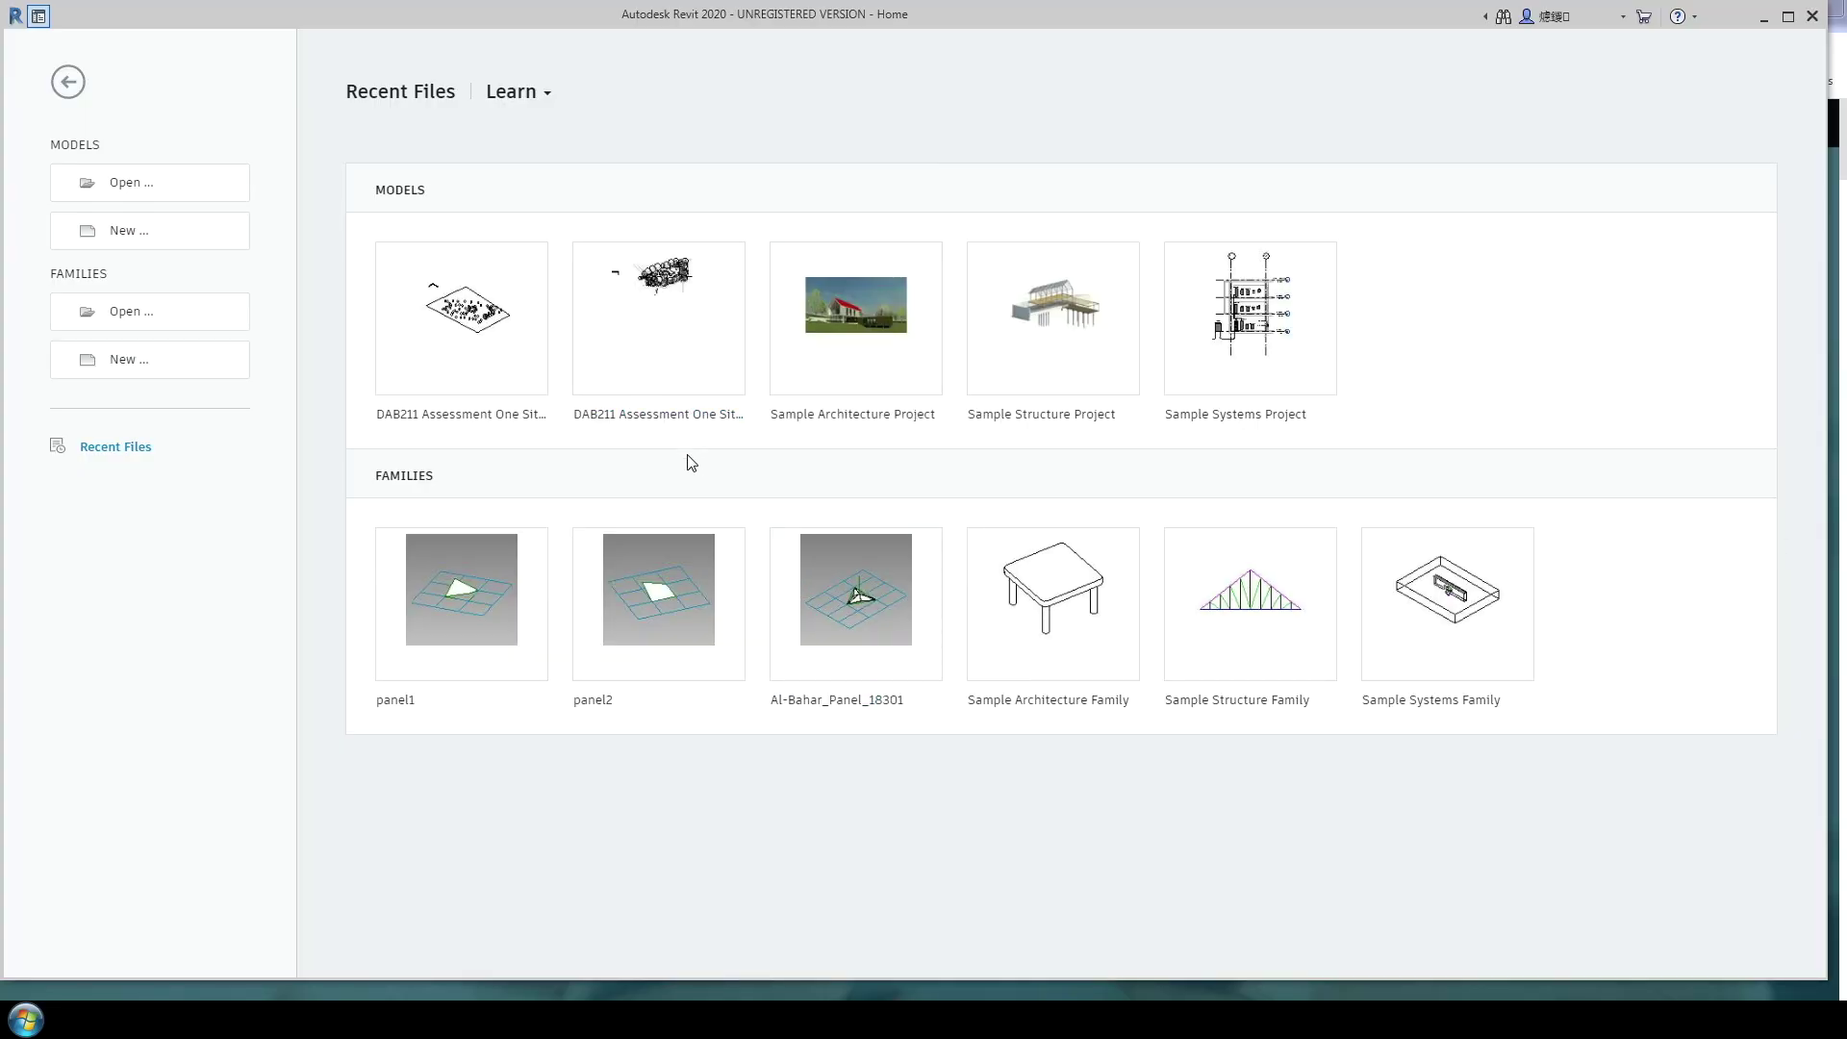
Open the DAB211 Assessment One Site Base File from Recent Files
click(651, 346)
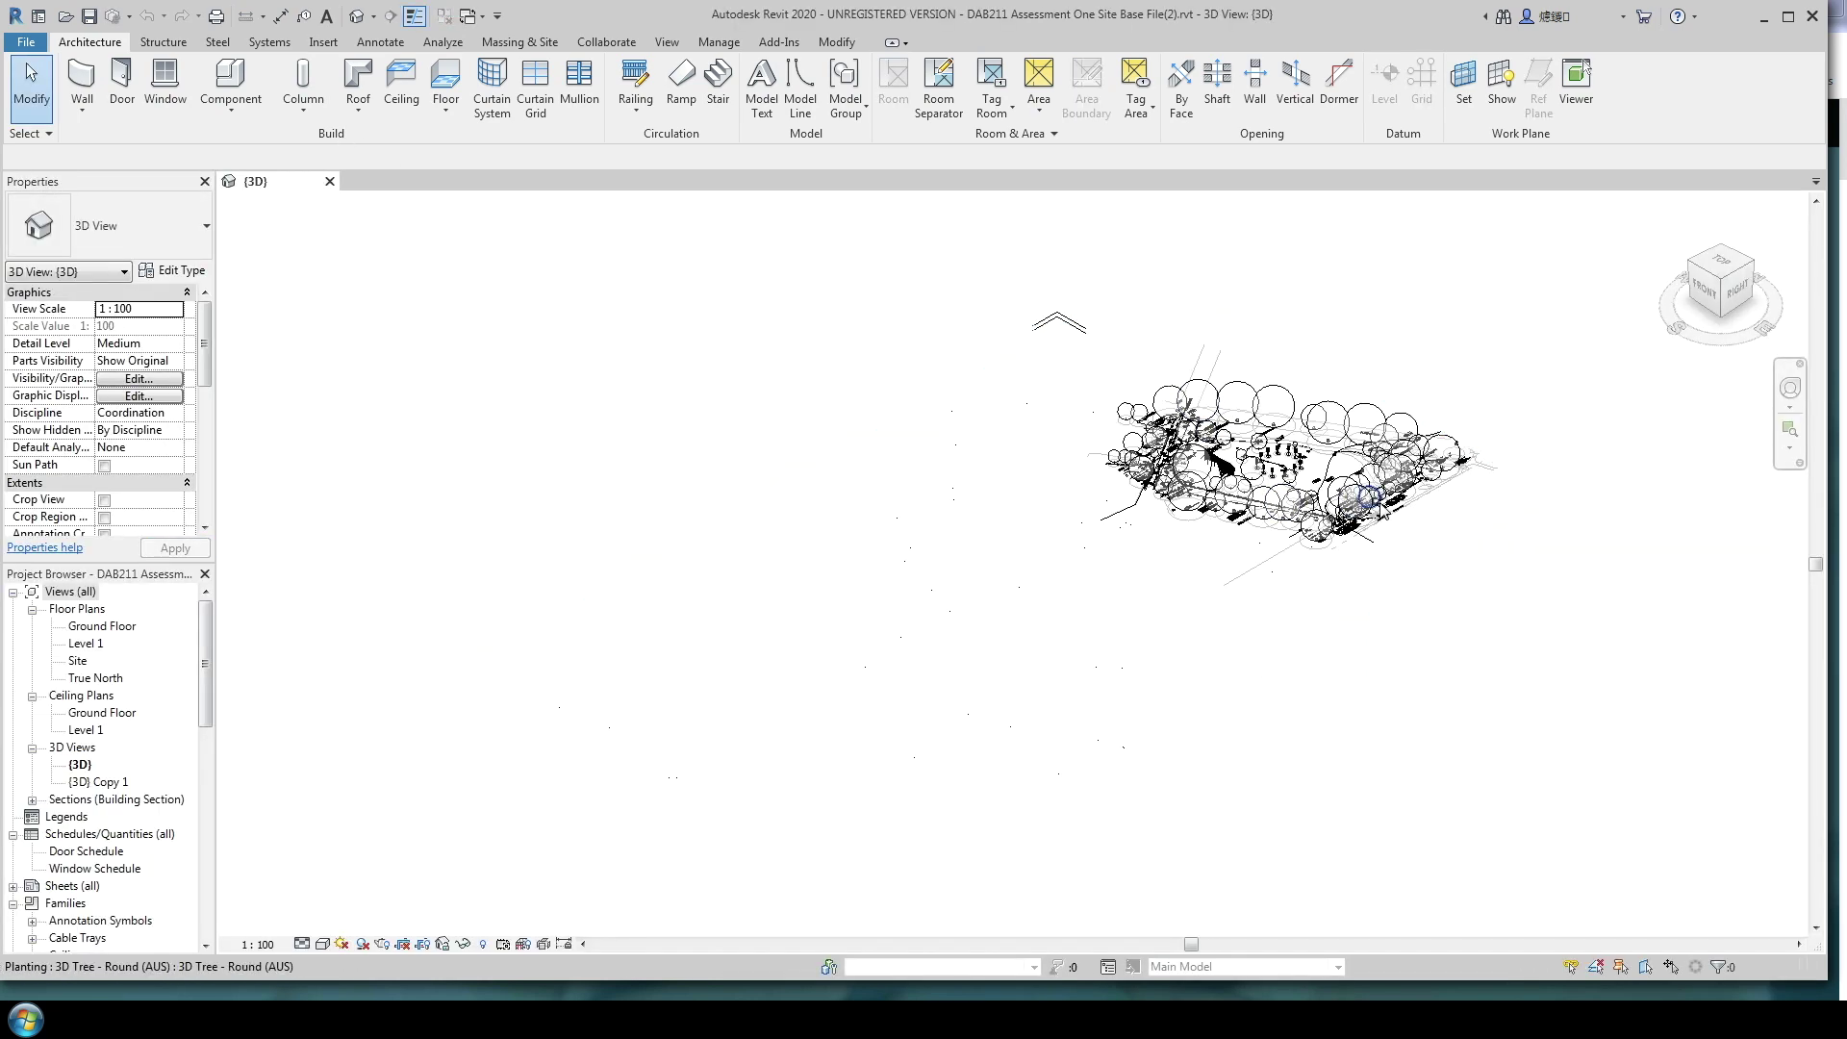
scroll(1364, 505, up, 2)
scroll(1364, 506, up, 2)
scroll(1299, 477, up, 2)
middle_drag(1245, 416, 1226, 521)
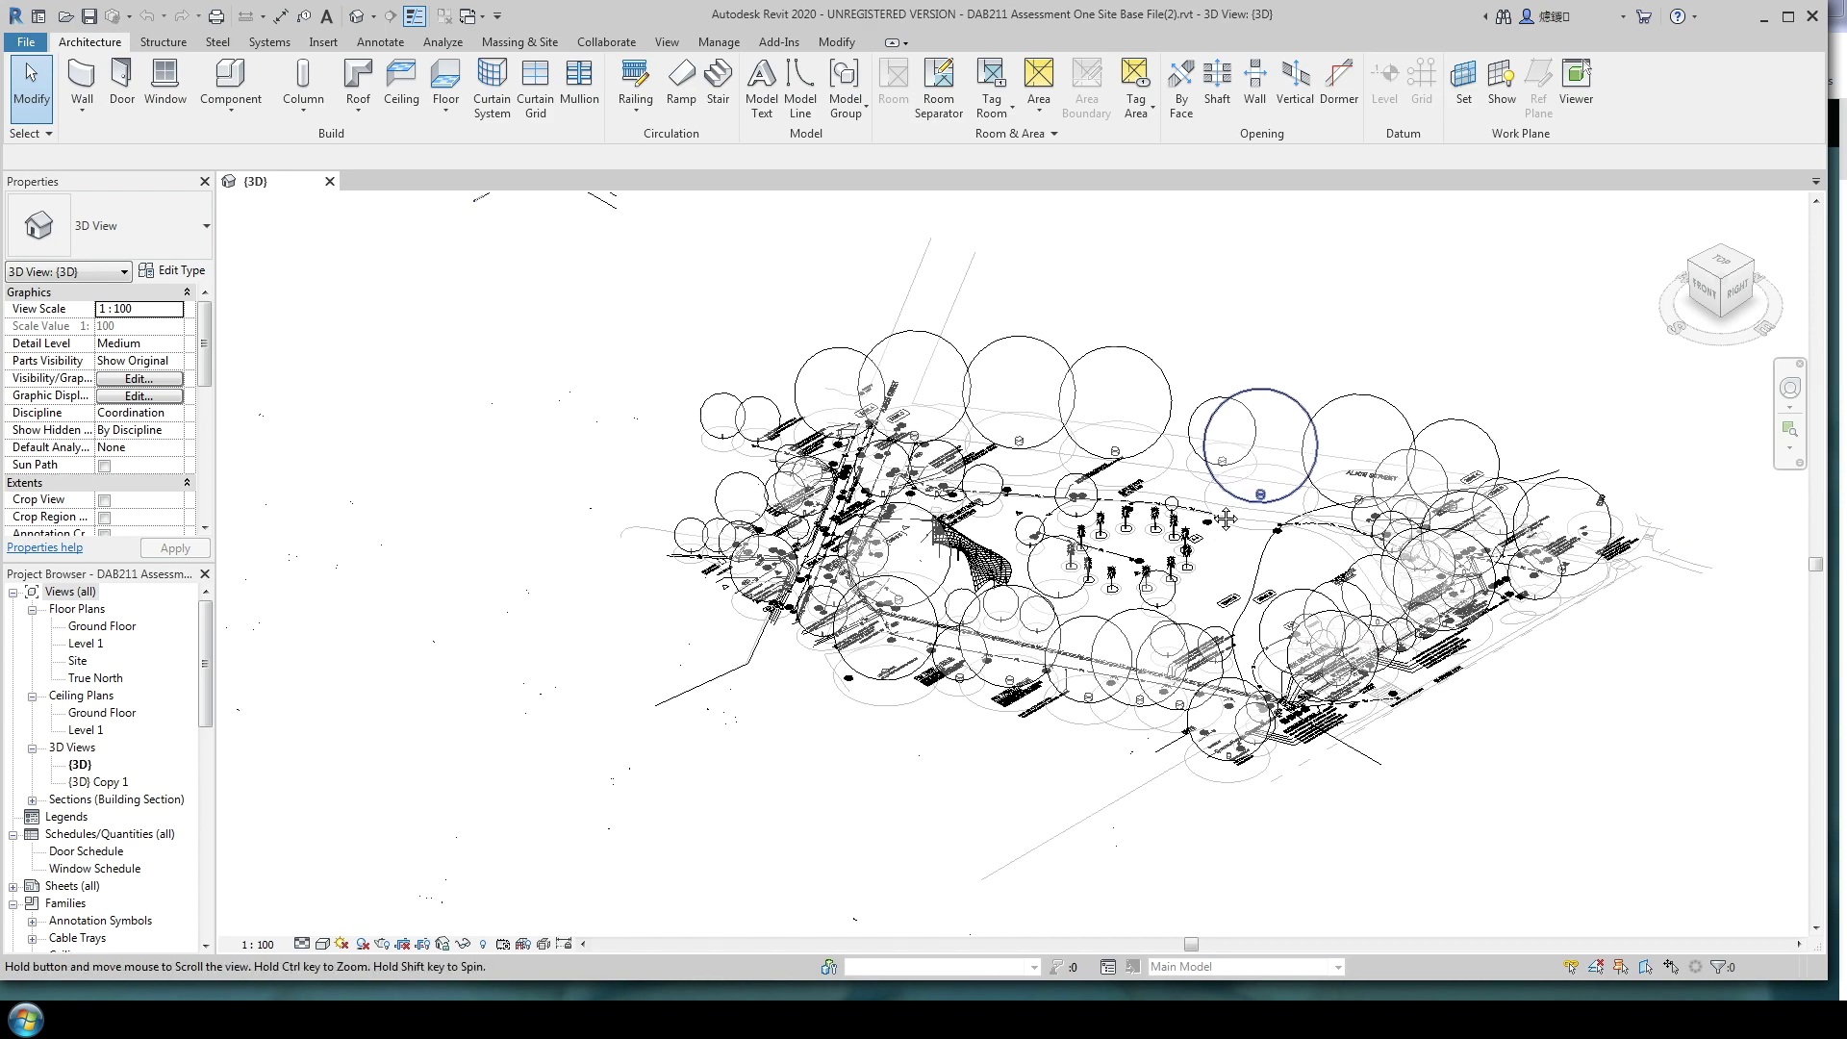
scroll(1224, 520, up, 2)
scroll(1068, 678, up, 2)
Orbit the 3D view to a tilted close-up of the canopy, trees and palms
shift+middle_drag(1130, 697, 1156, 635)
scroll(1198, 635, down, 2)
scroll(1061, 532, up, 1)
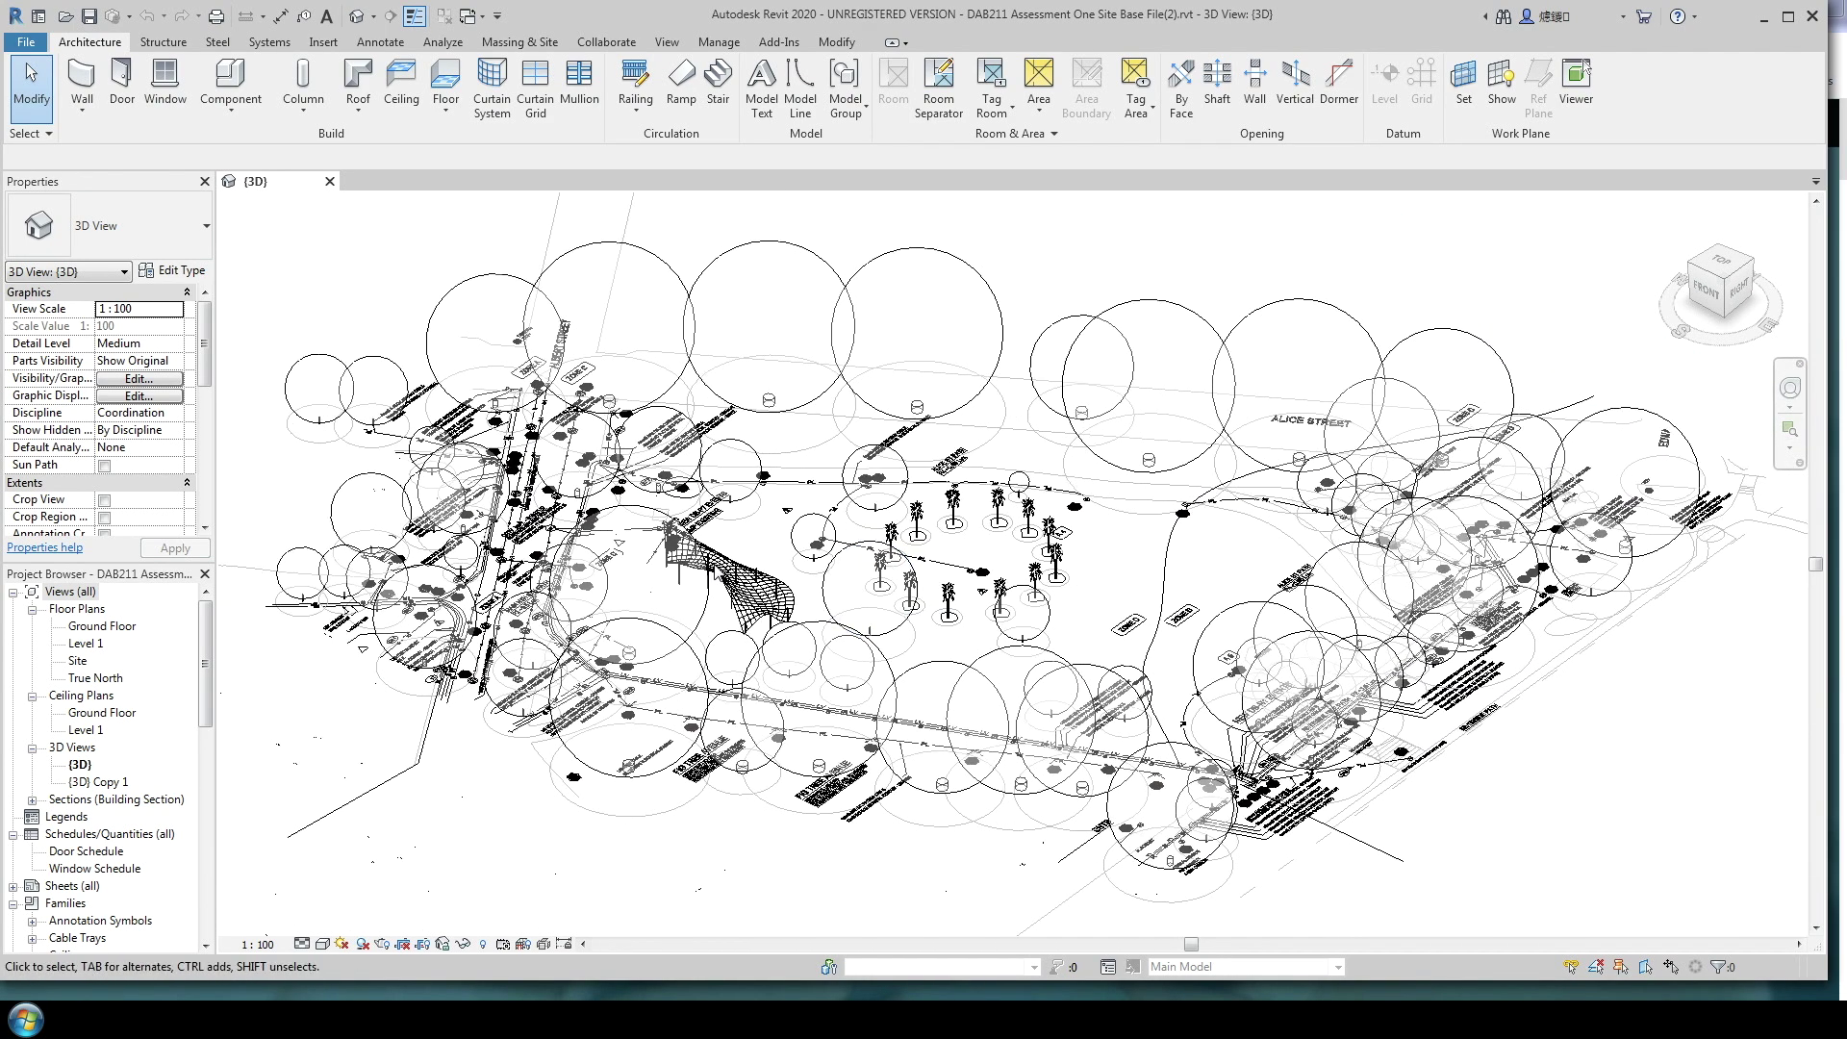
scroll(636, 606, up, 2)
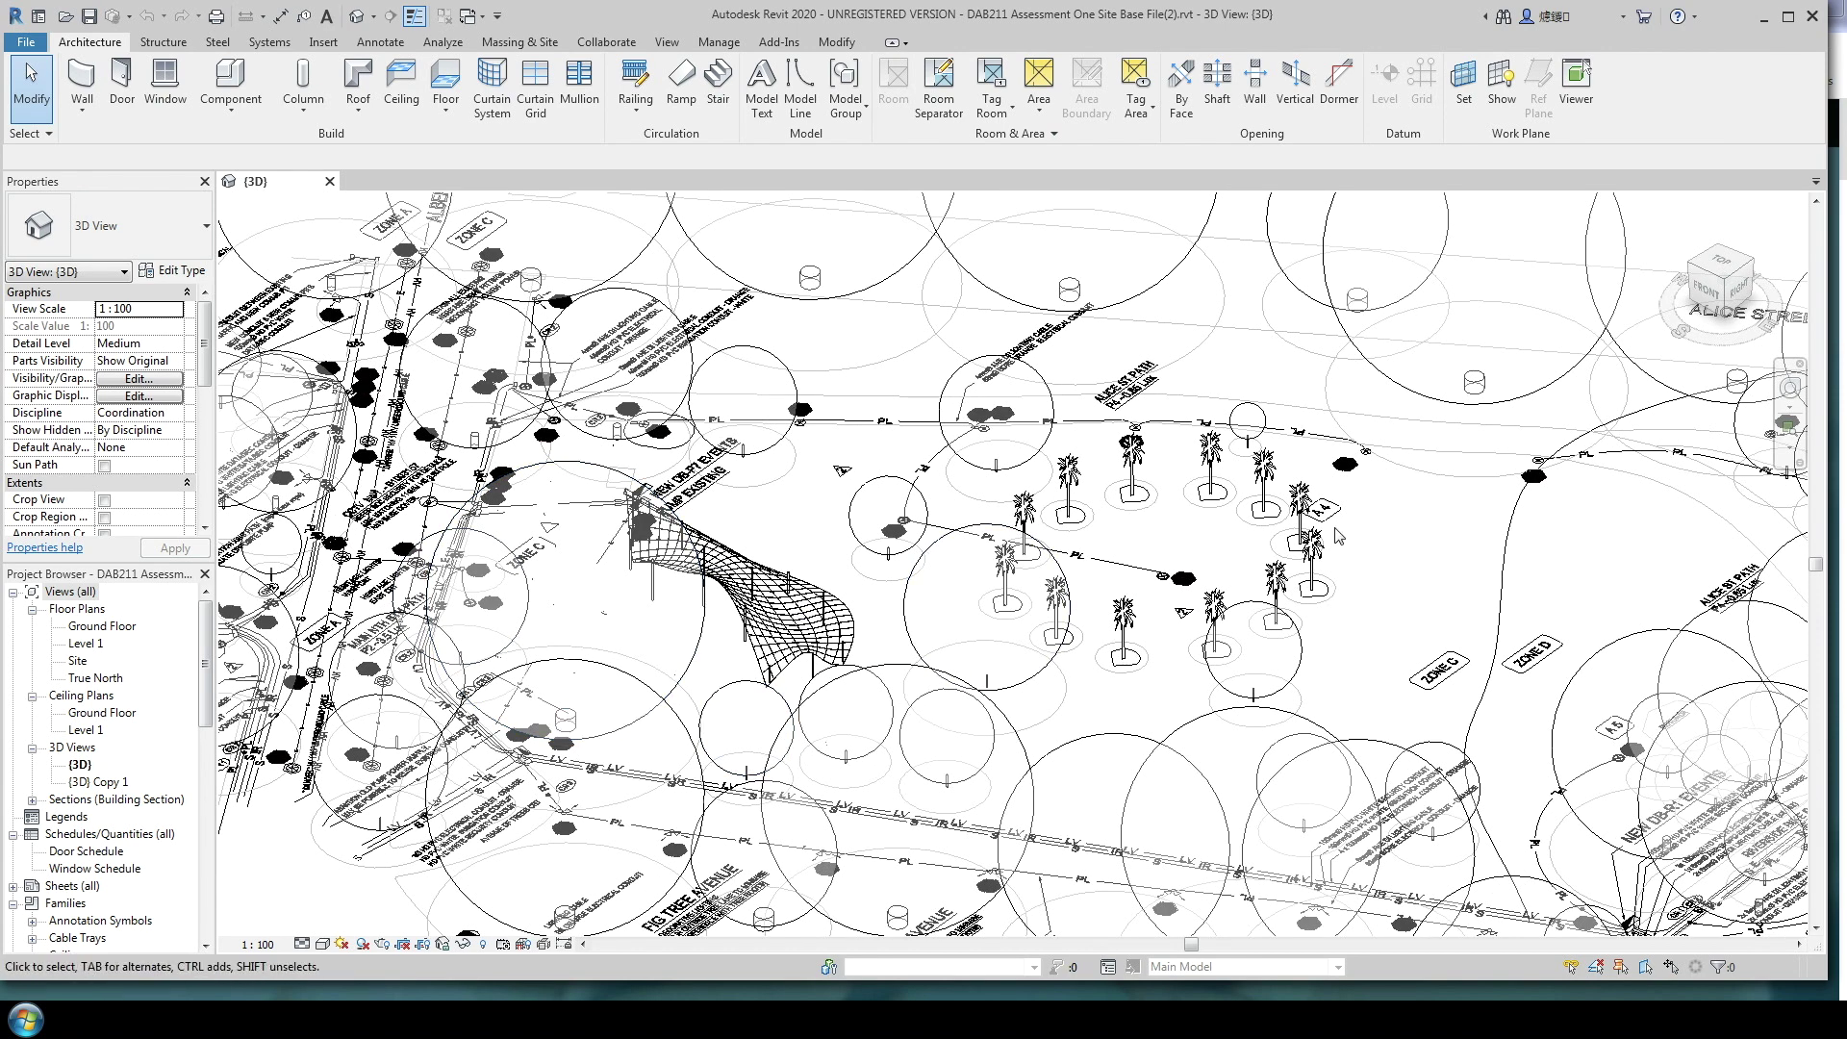
Select the imported Site Plan for DAB211 DWG and delete it
click(1422, 682)
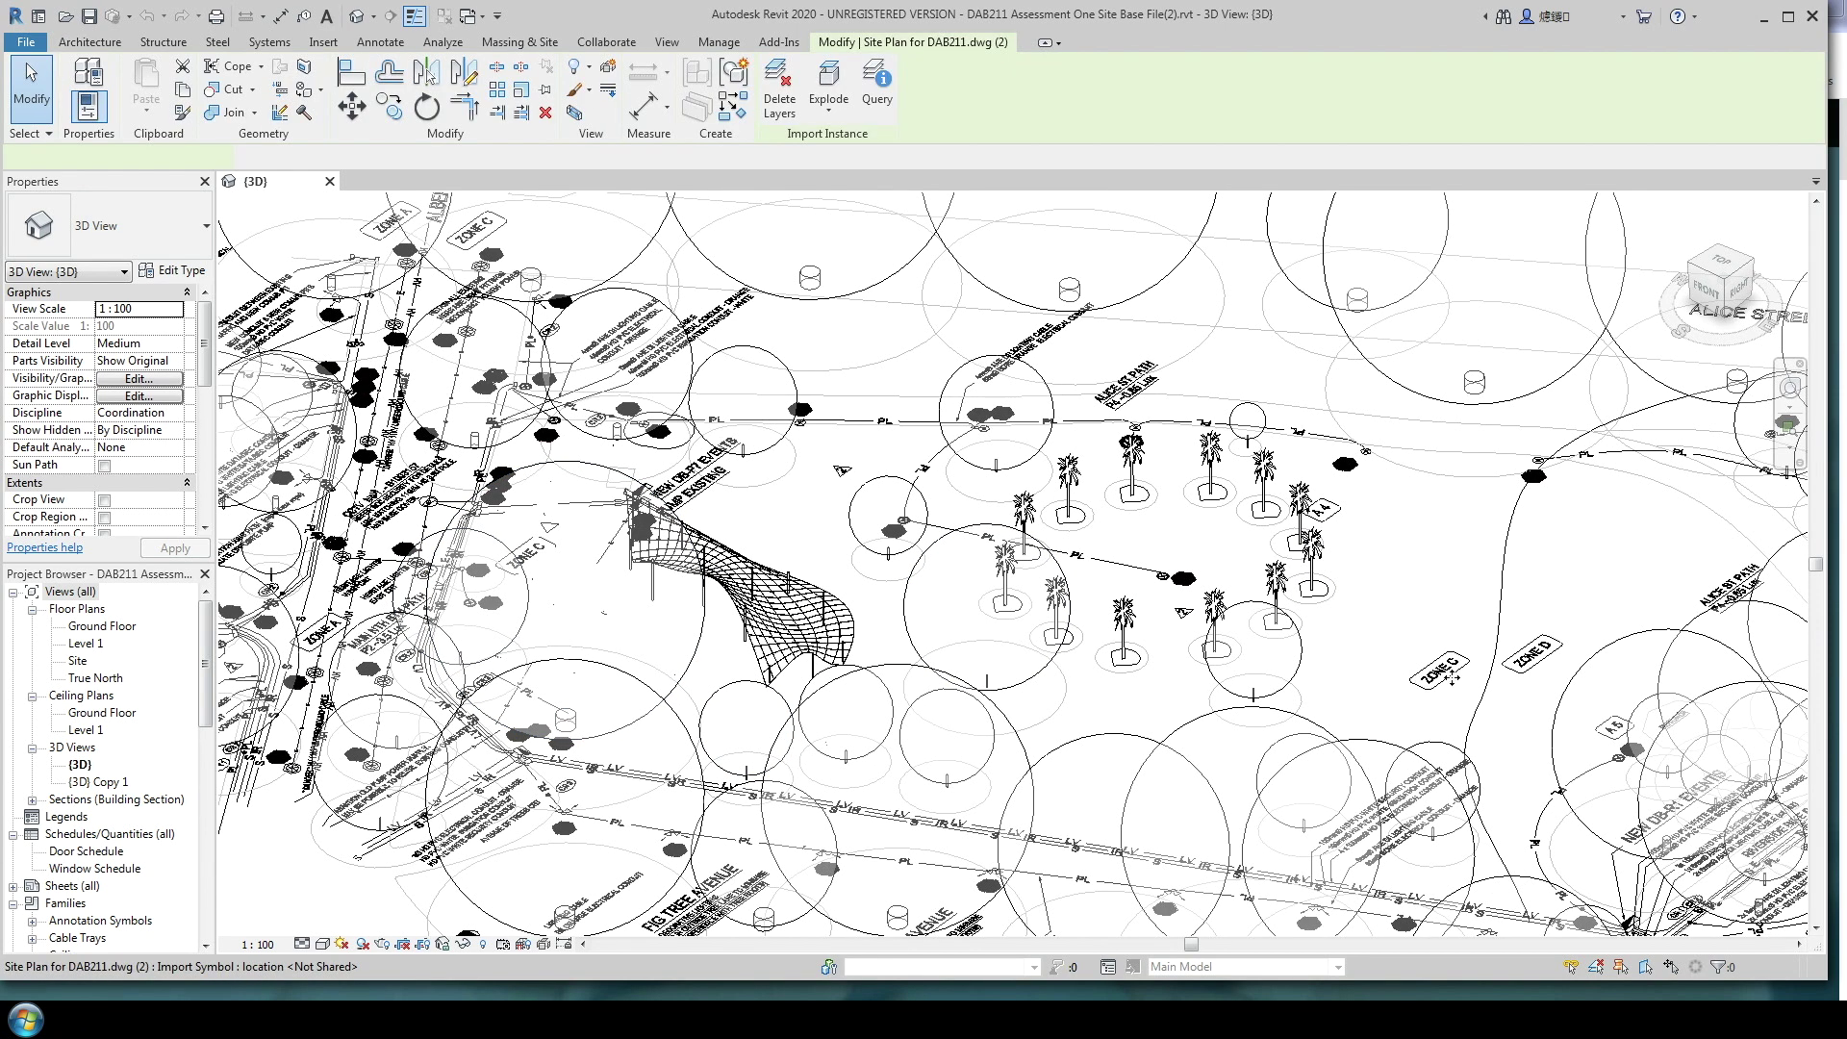
scroll(1422, 622, down, 2)
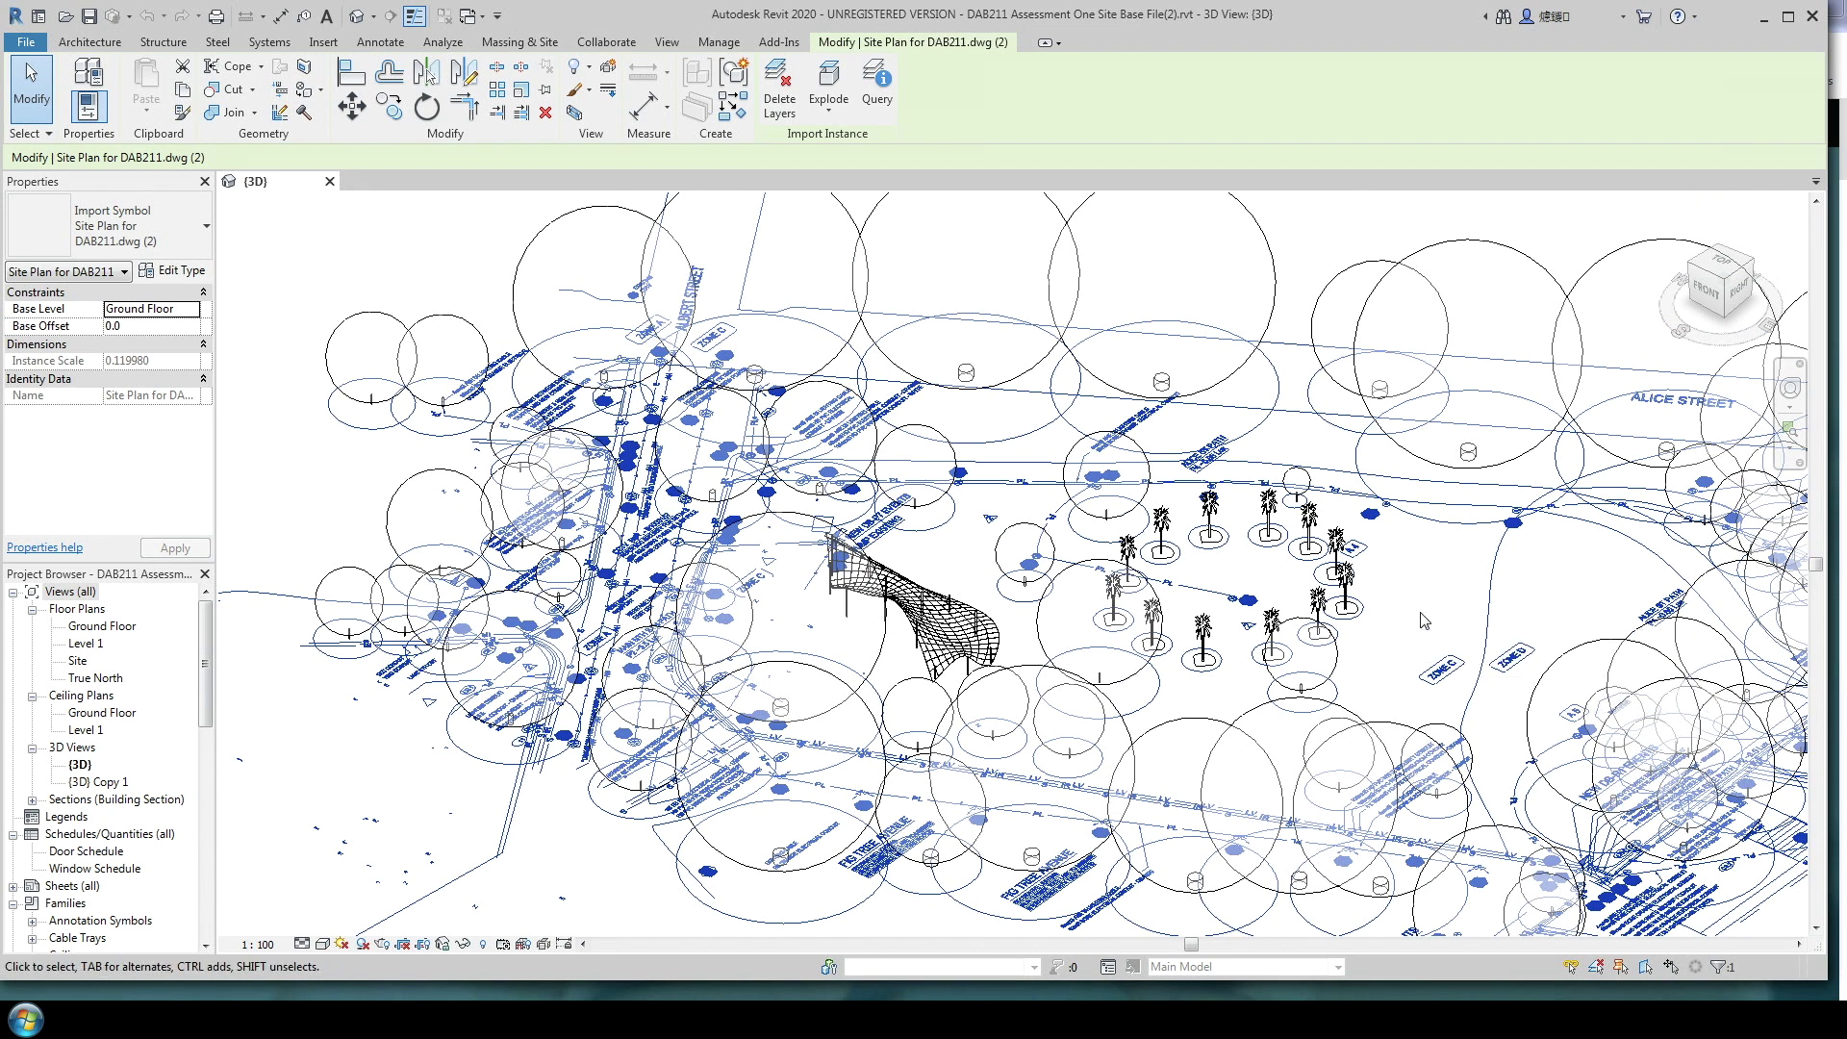
scroll(1421, 621, down, 2)
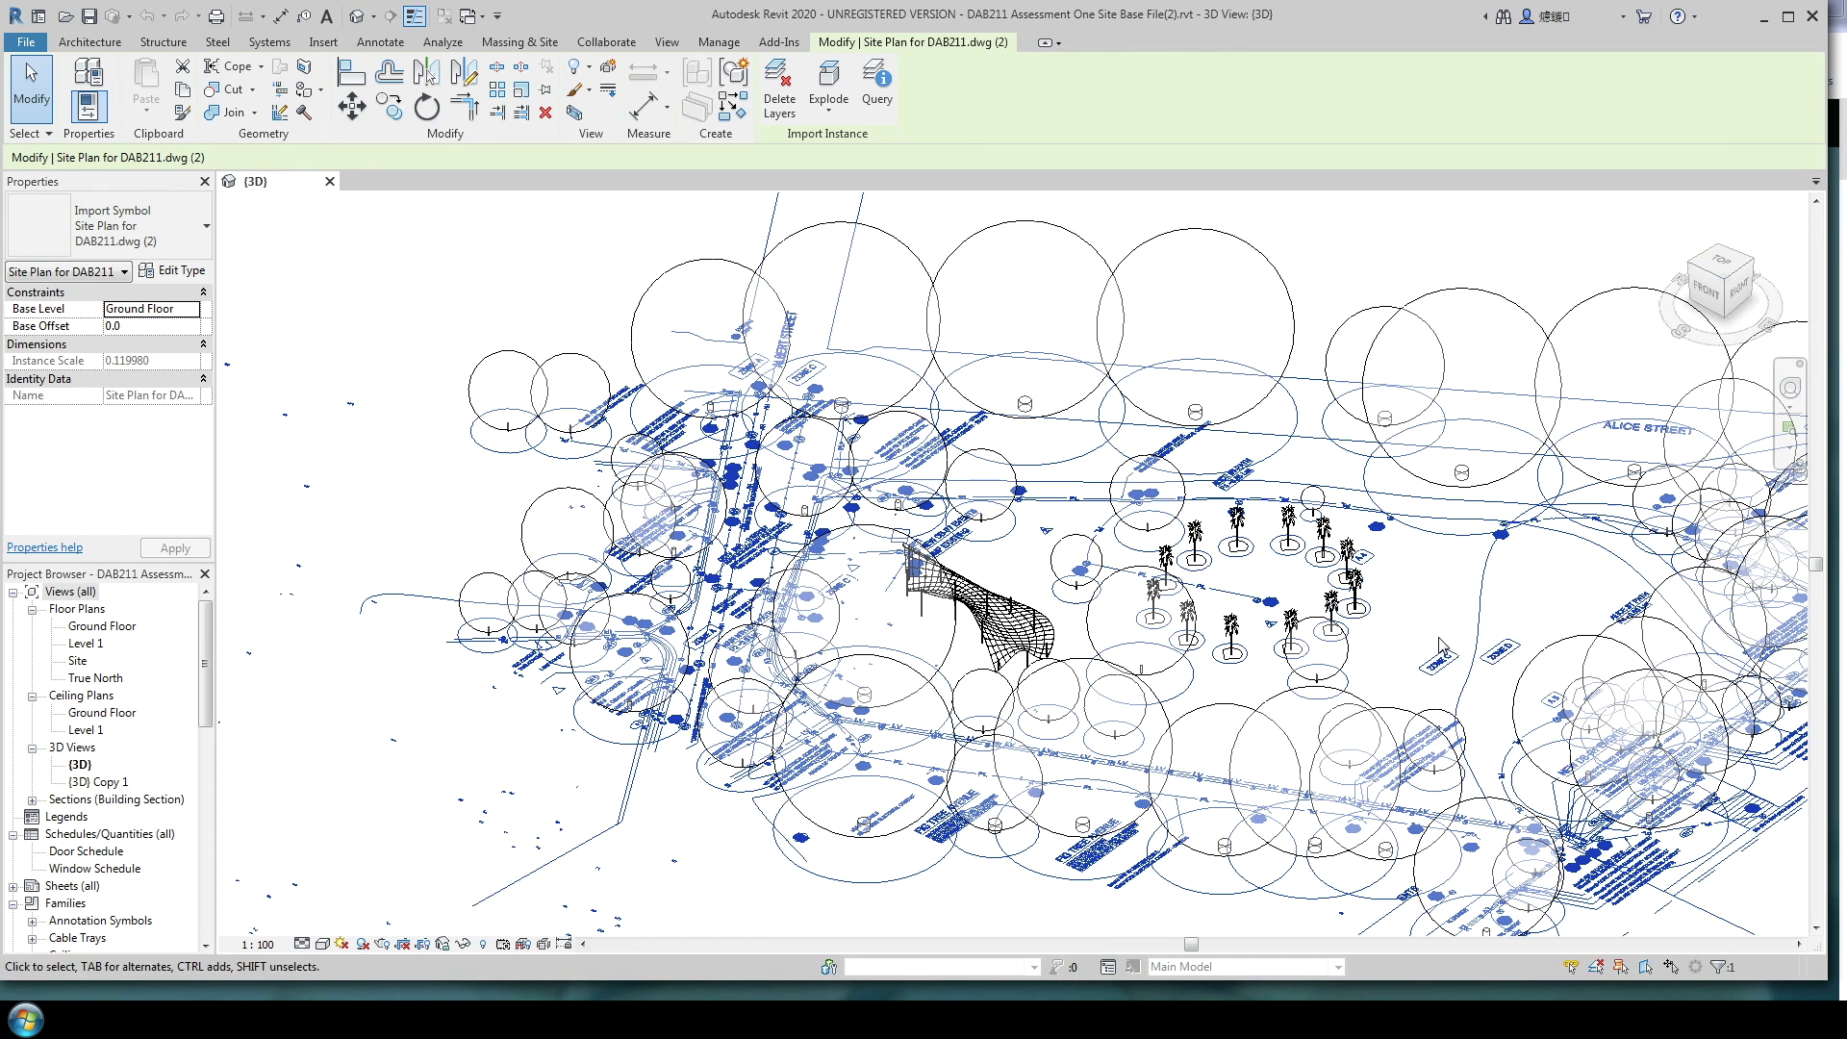
key(Delete)
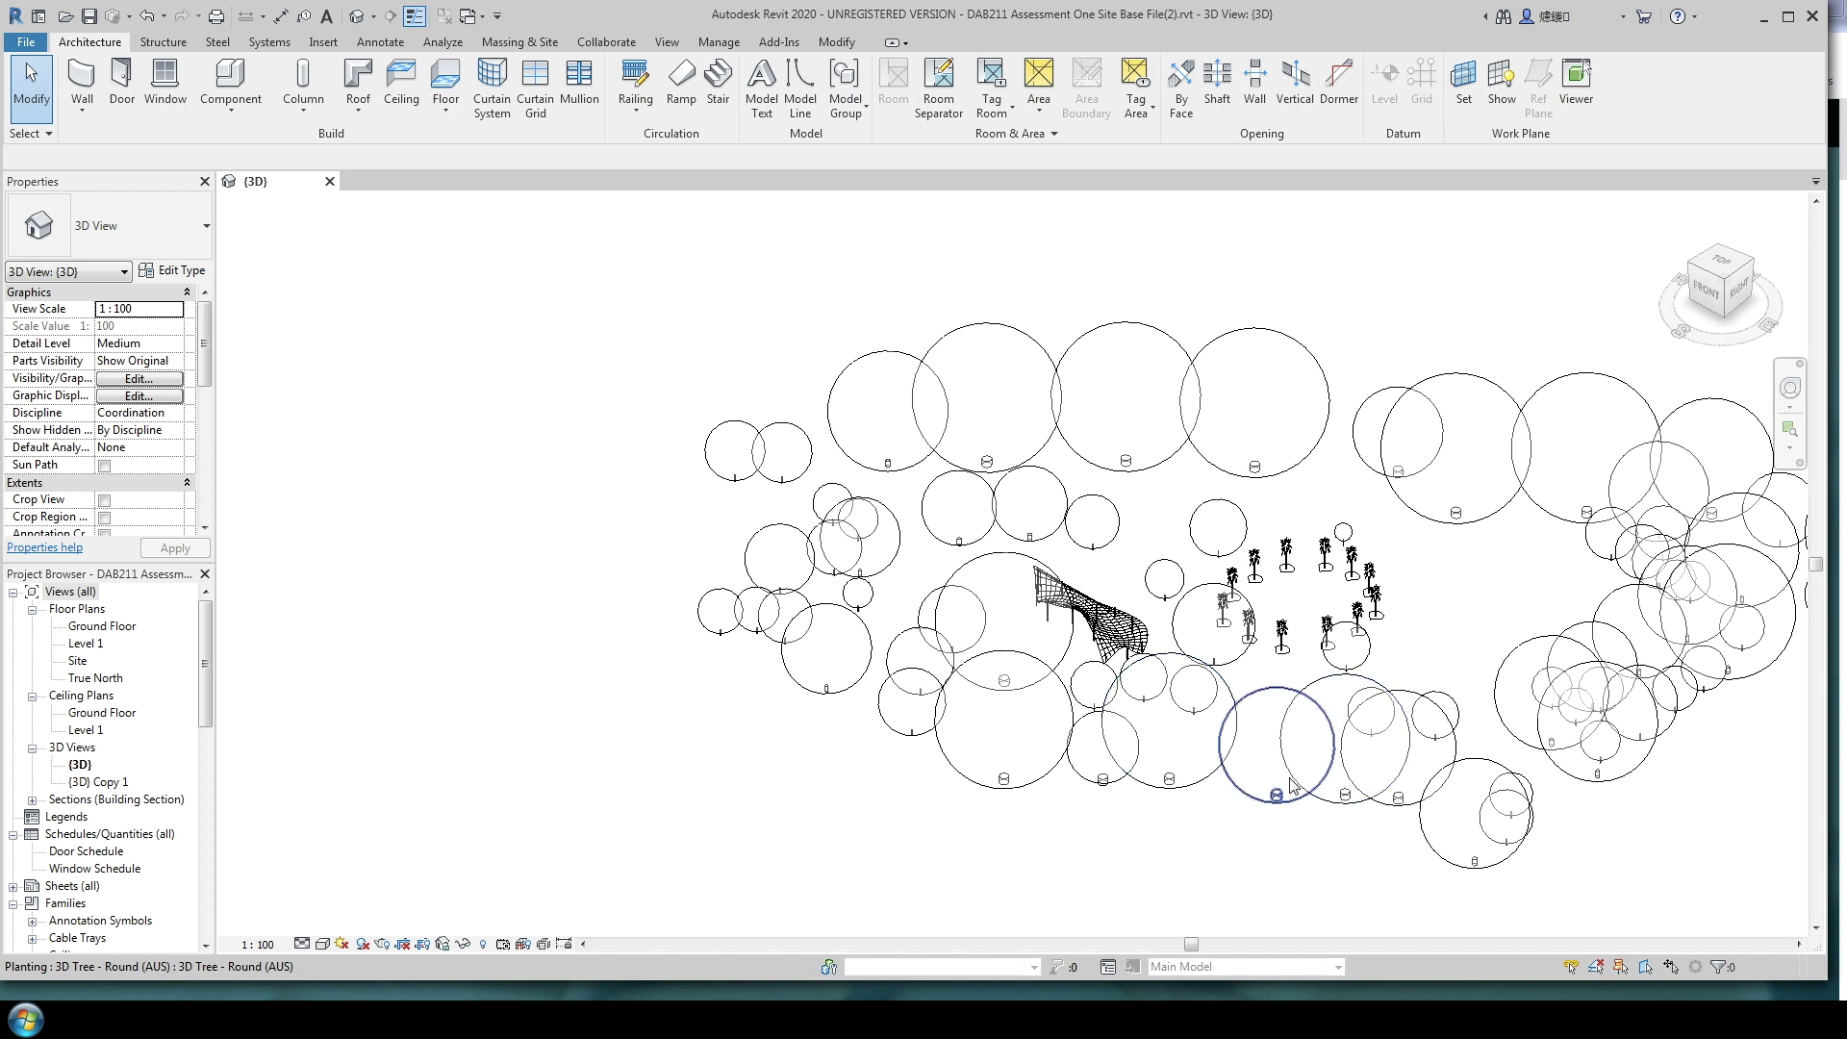
scroll(1270, 787, up, 1)
scroll(1267, 805, up, 1)
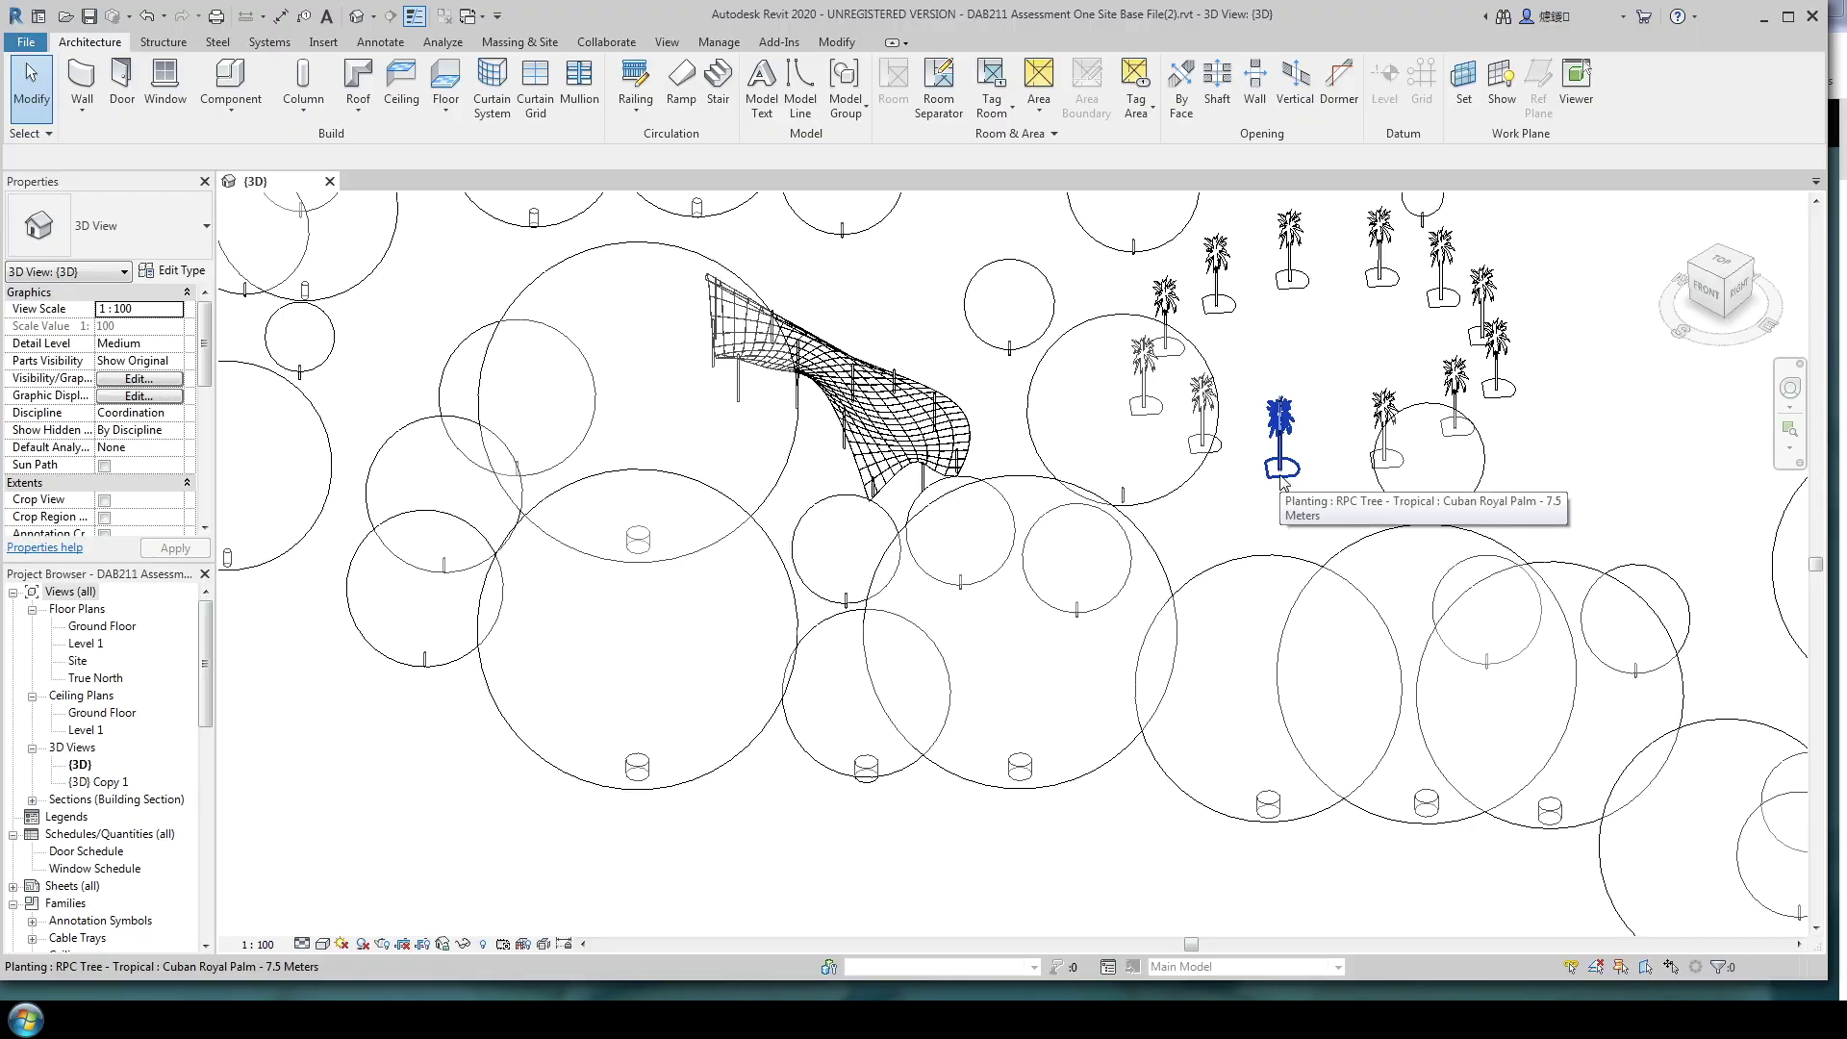
Change every palm instance in the project to the 3D Tree - Round type
click(1281, 483)
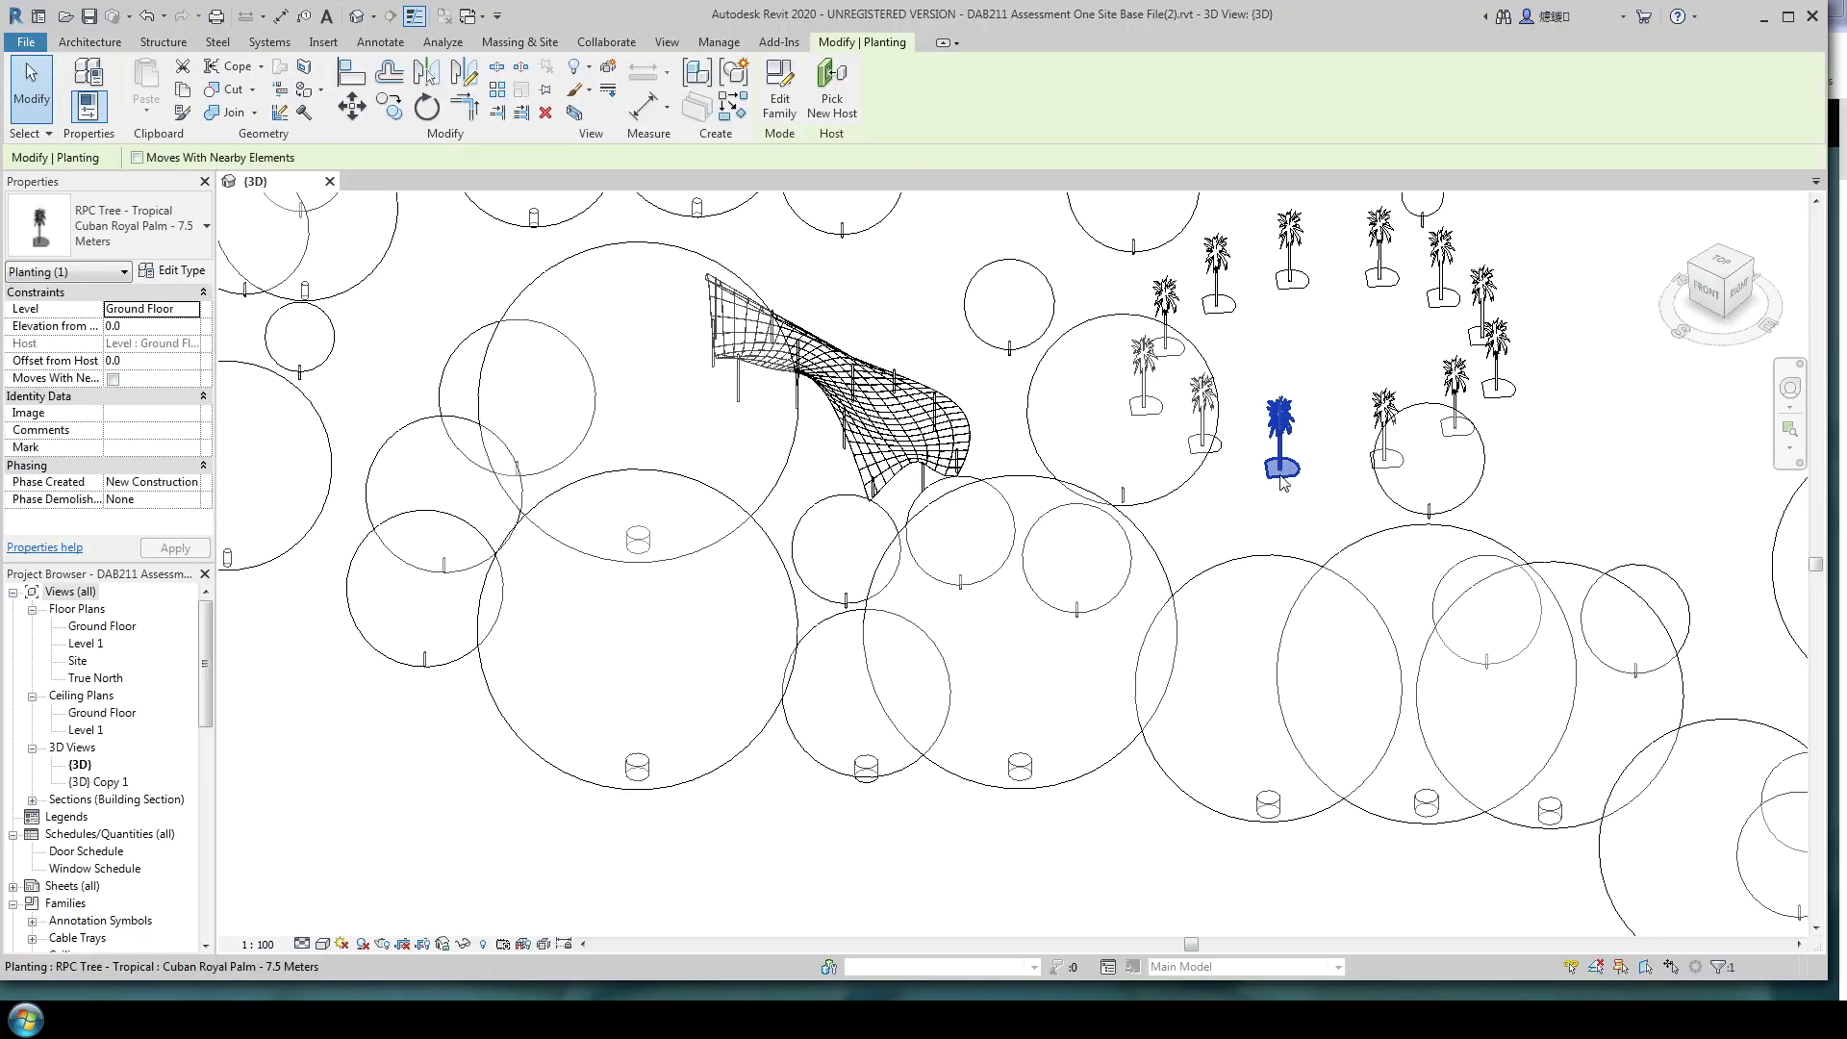
right_click(1282, 479)
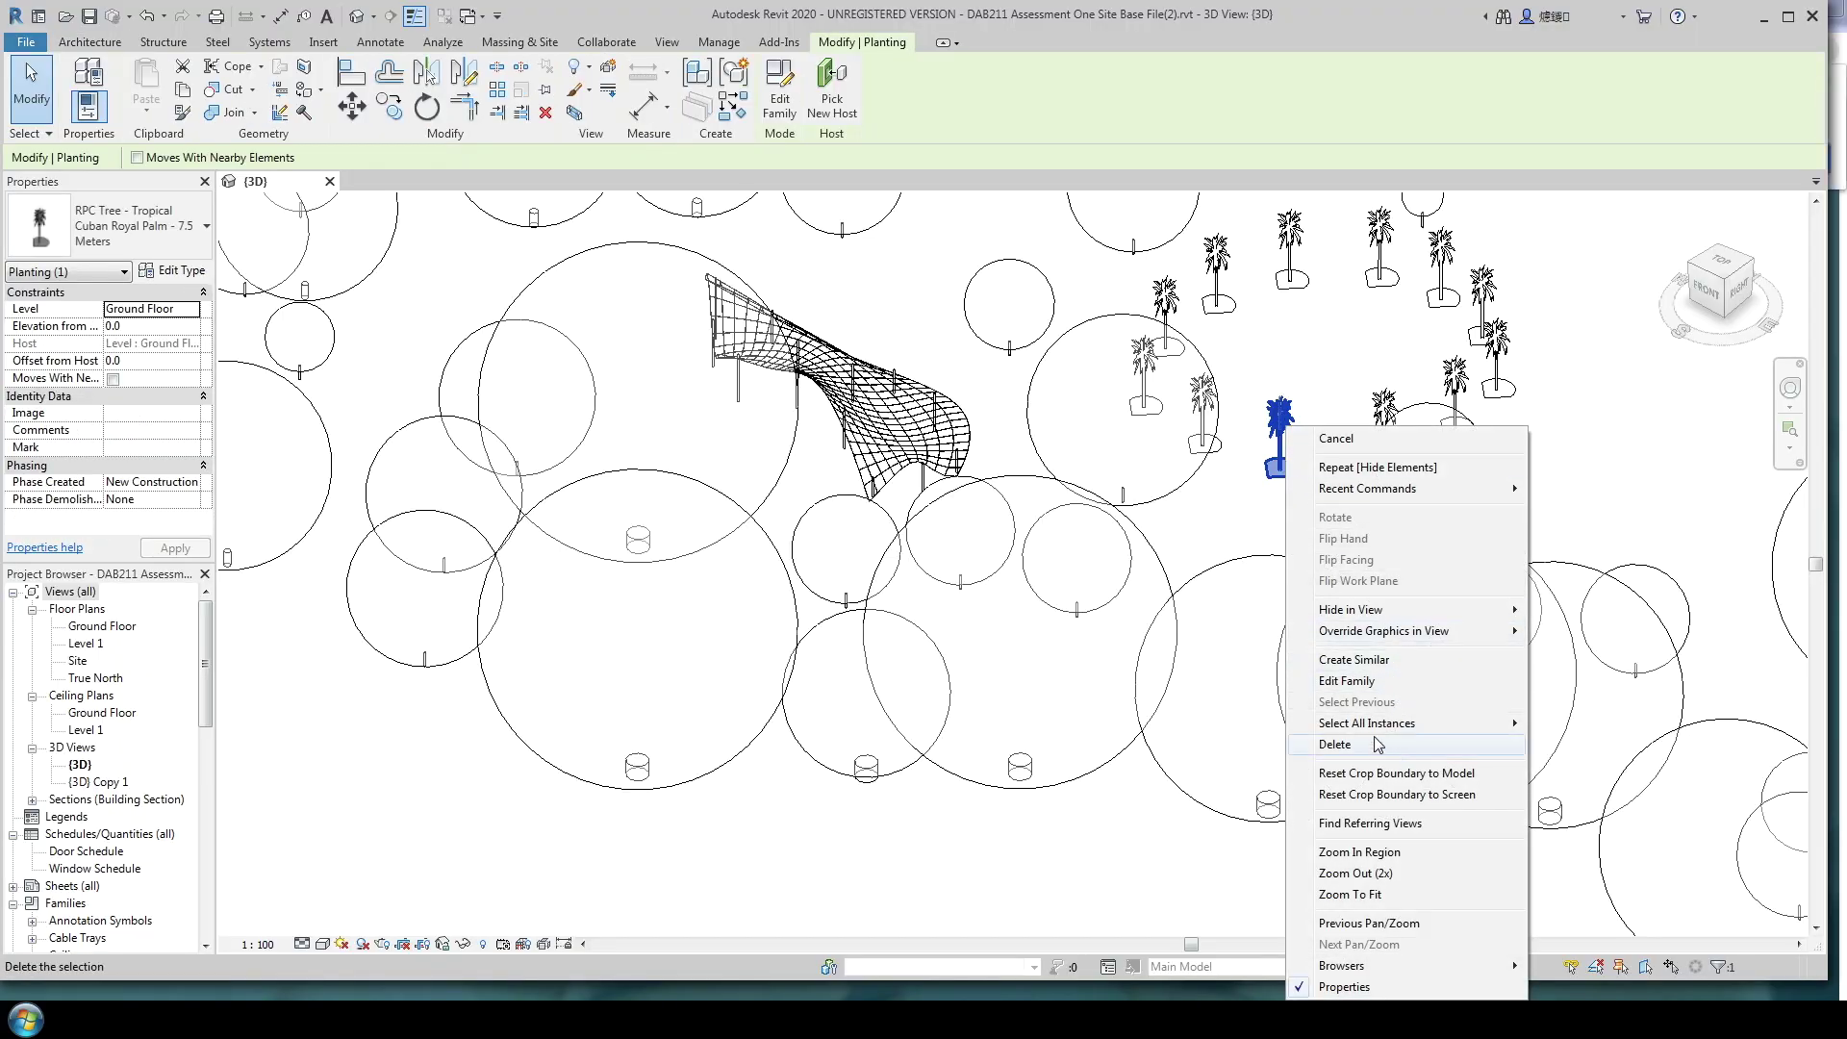
mouse_move(1366, 724)
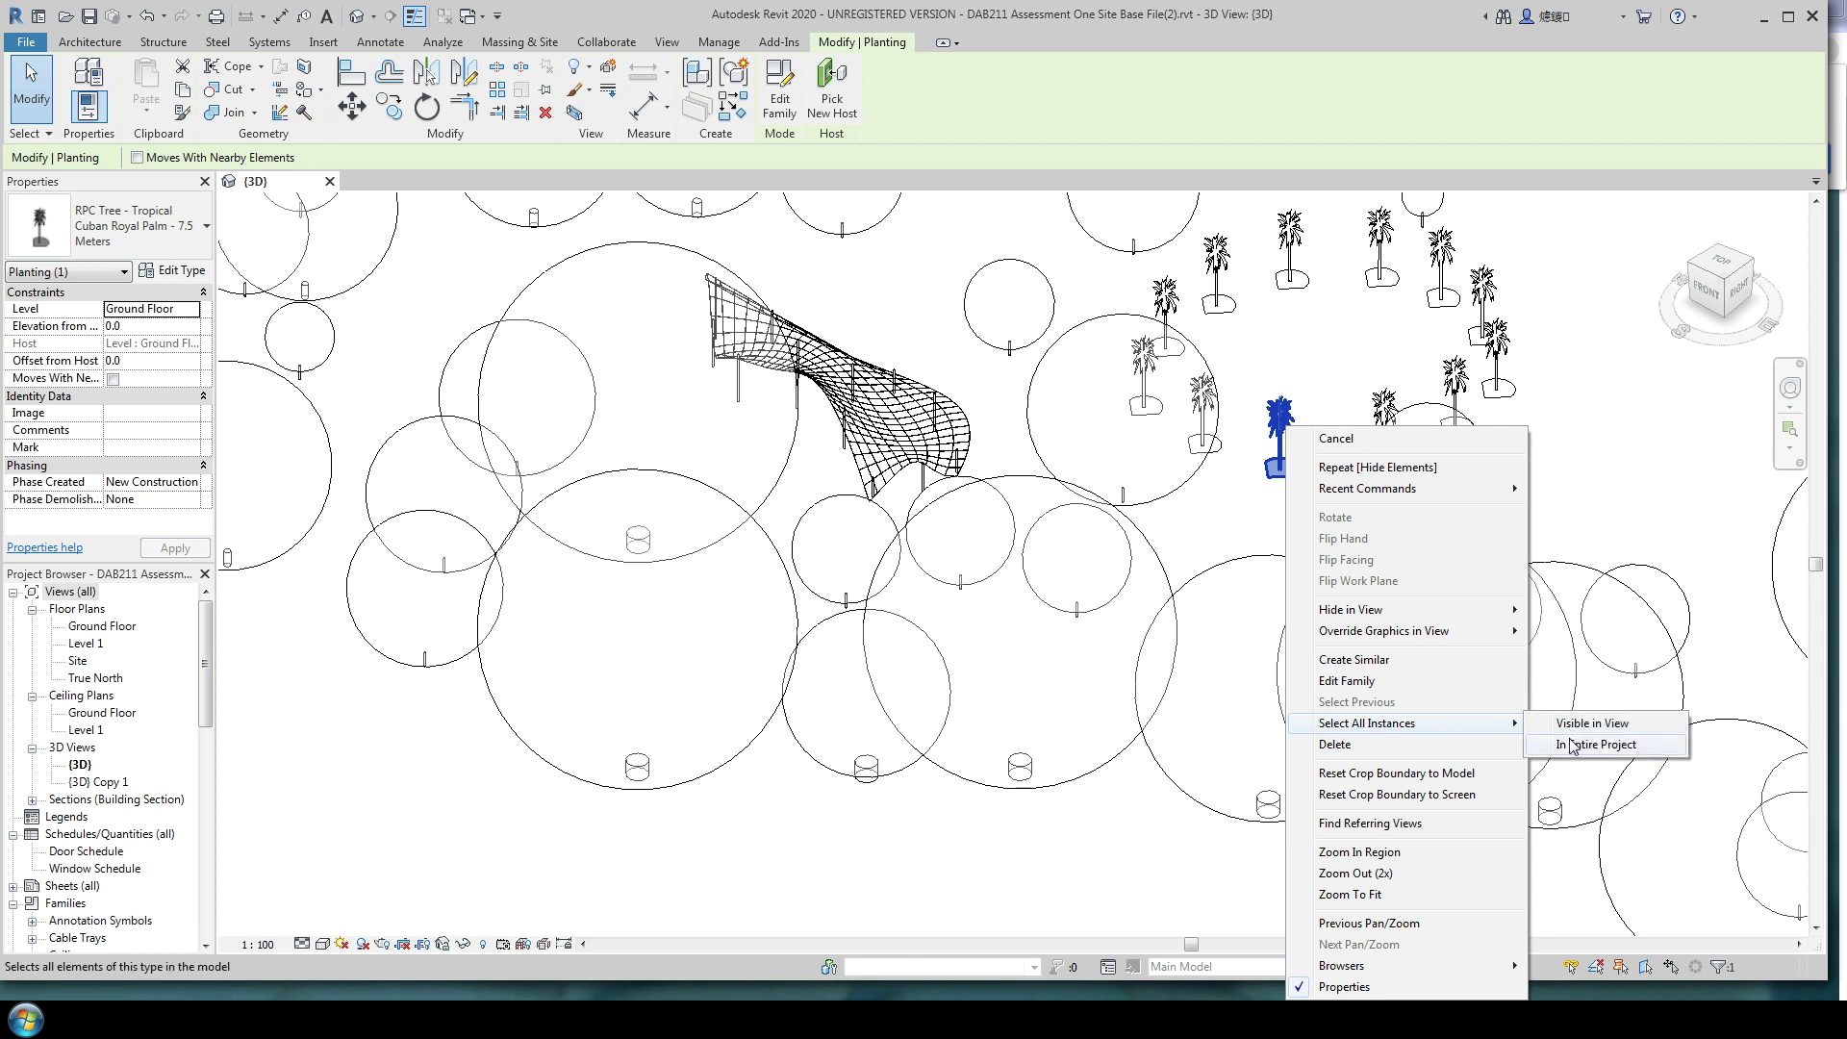
click(1572, 745)
click(202, 226)
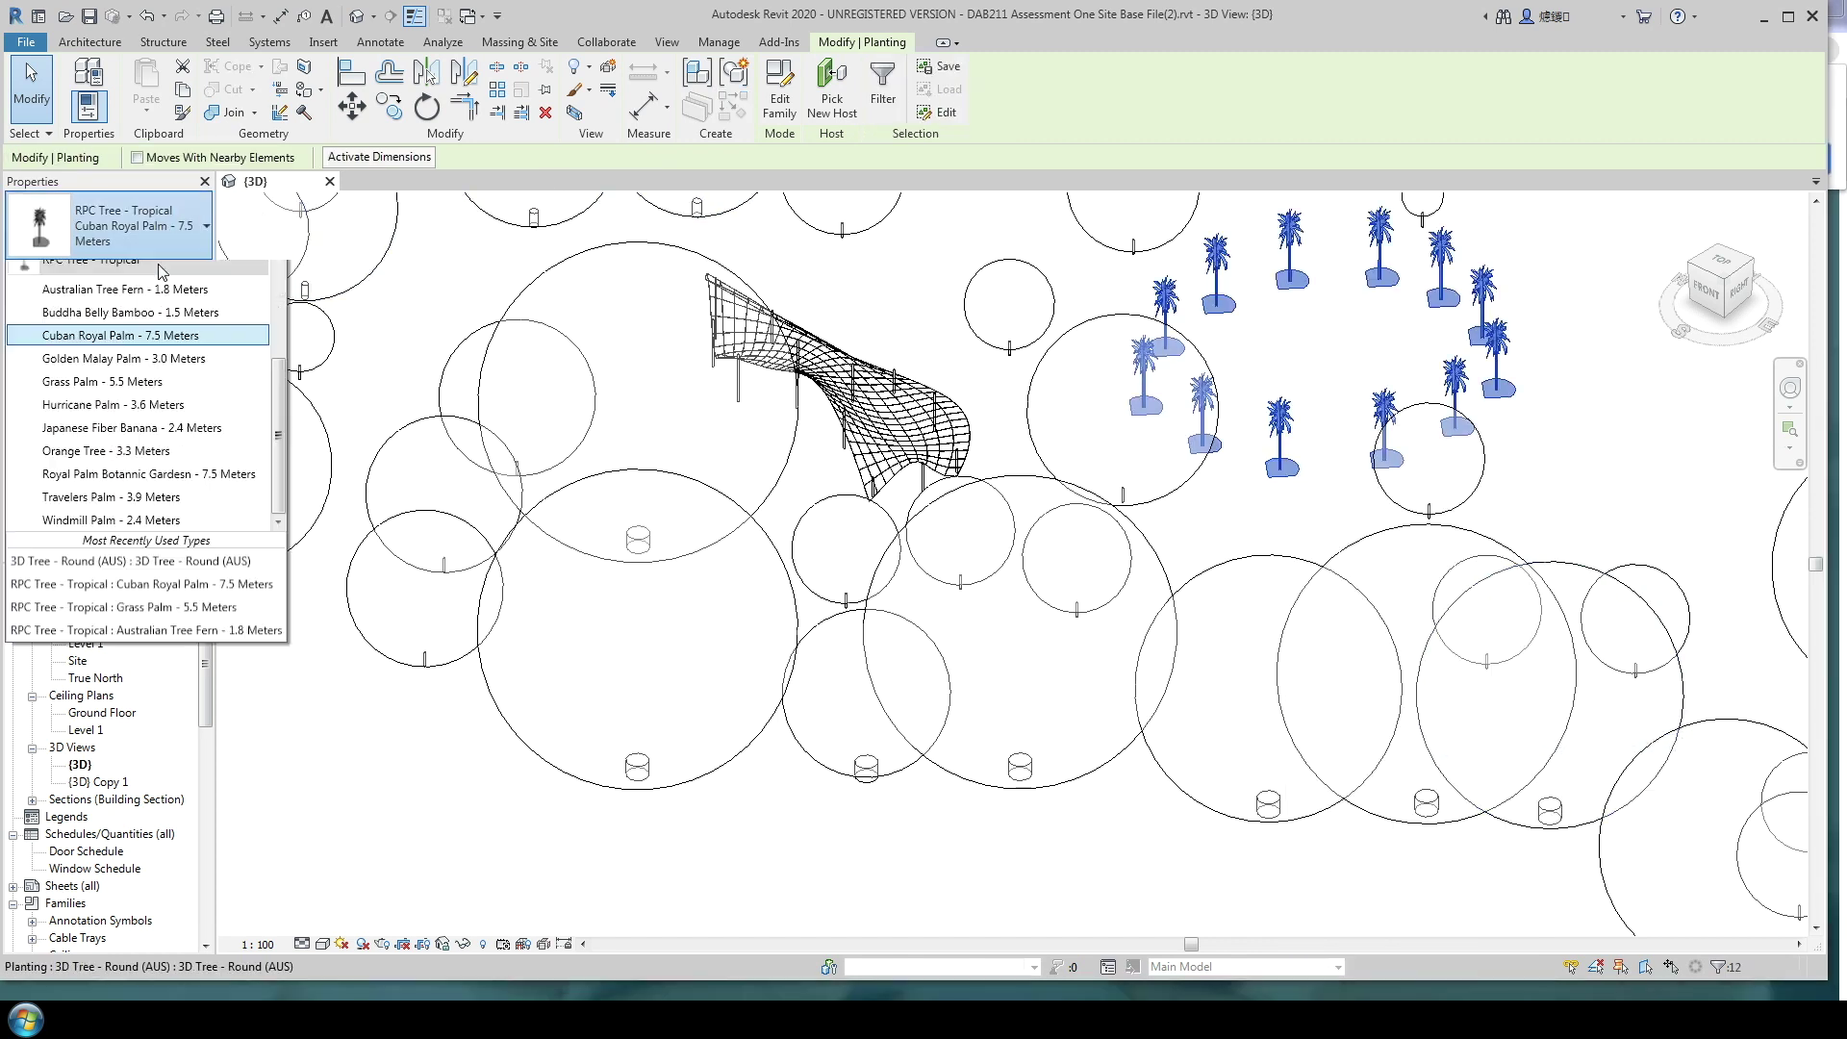
scroll(159, 272, up, 3)
scroll(145, 304, up, 3)
scroll(130, 332, up, 3)
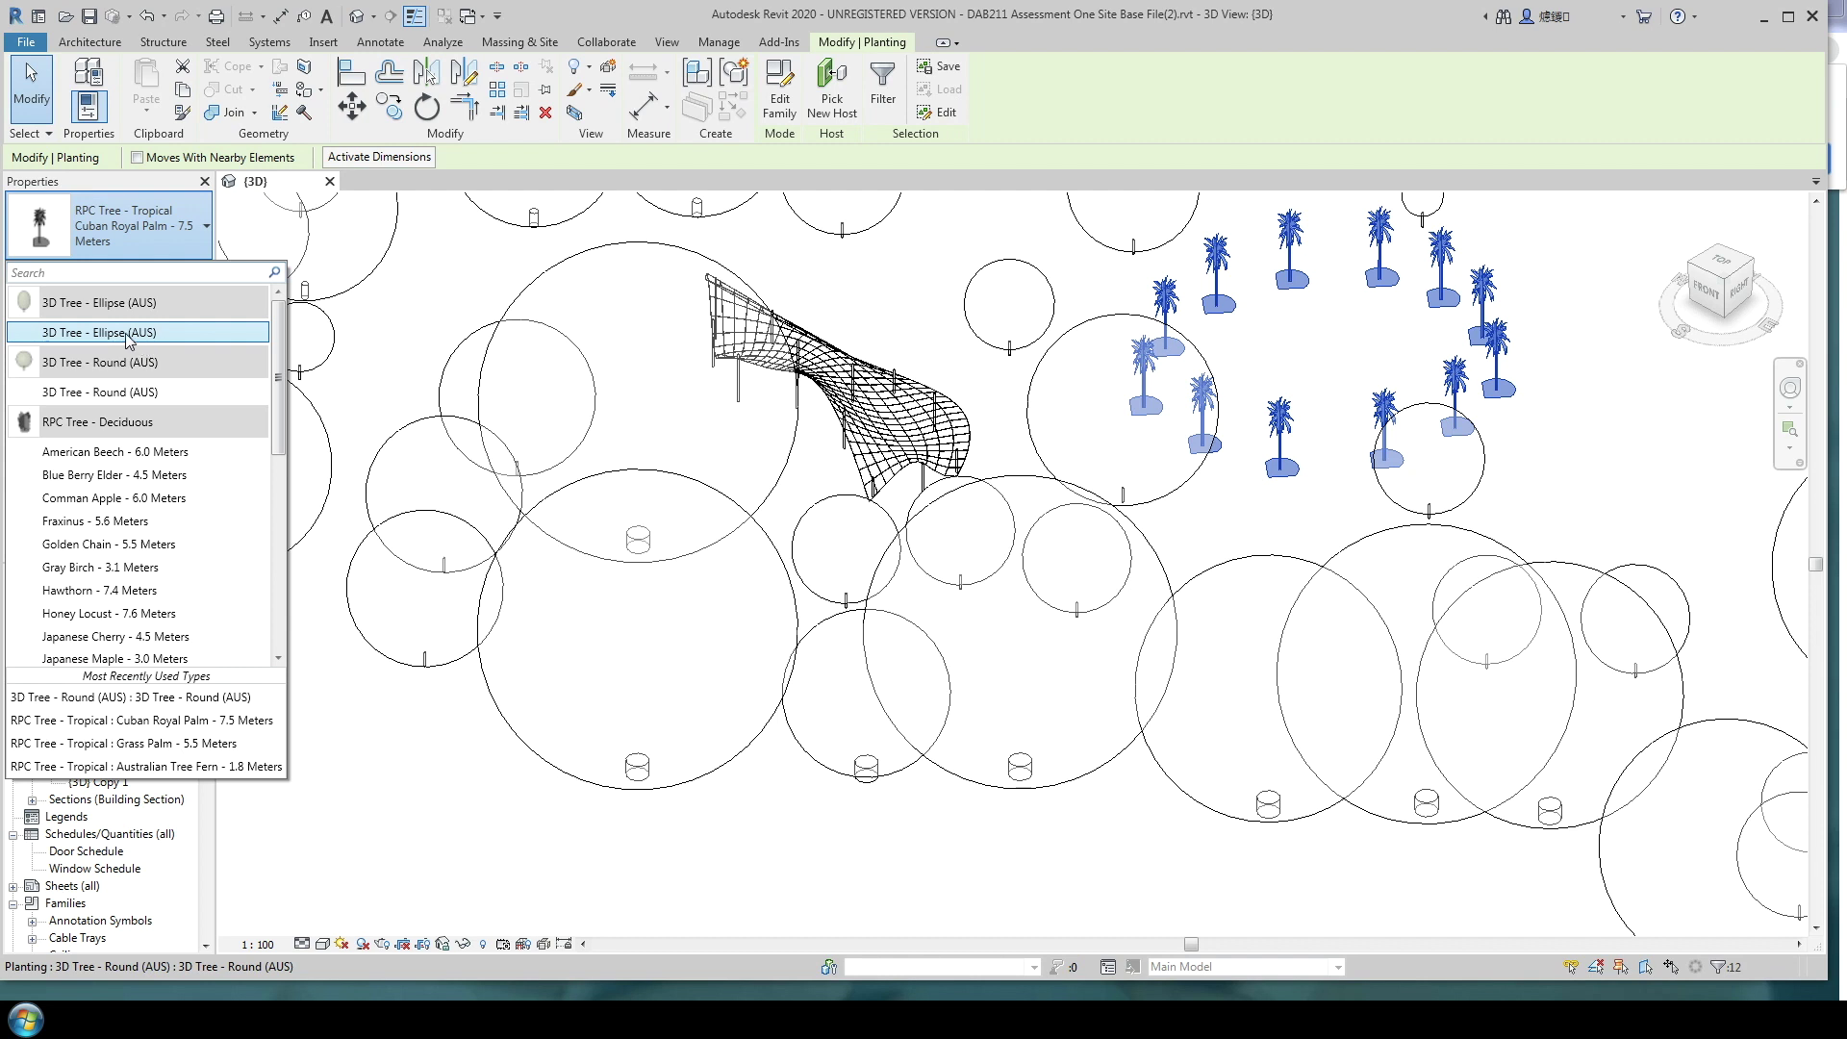
click(127, 392)
Switch all round trees in the project to 3D Tree - Ellipse (AUS), then deselect
click(967, 761)
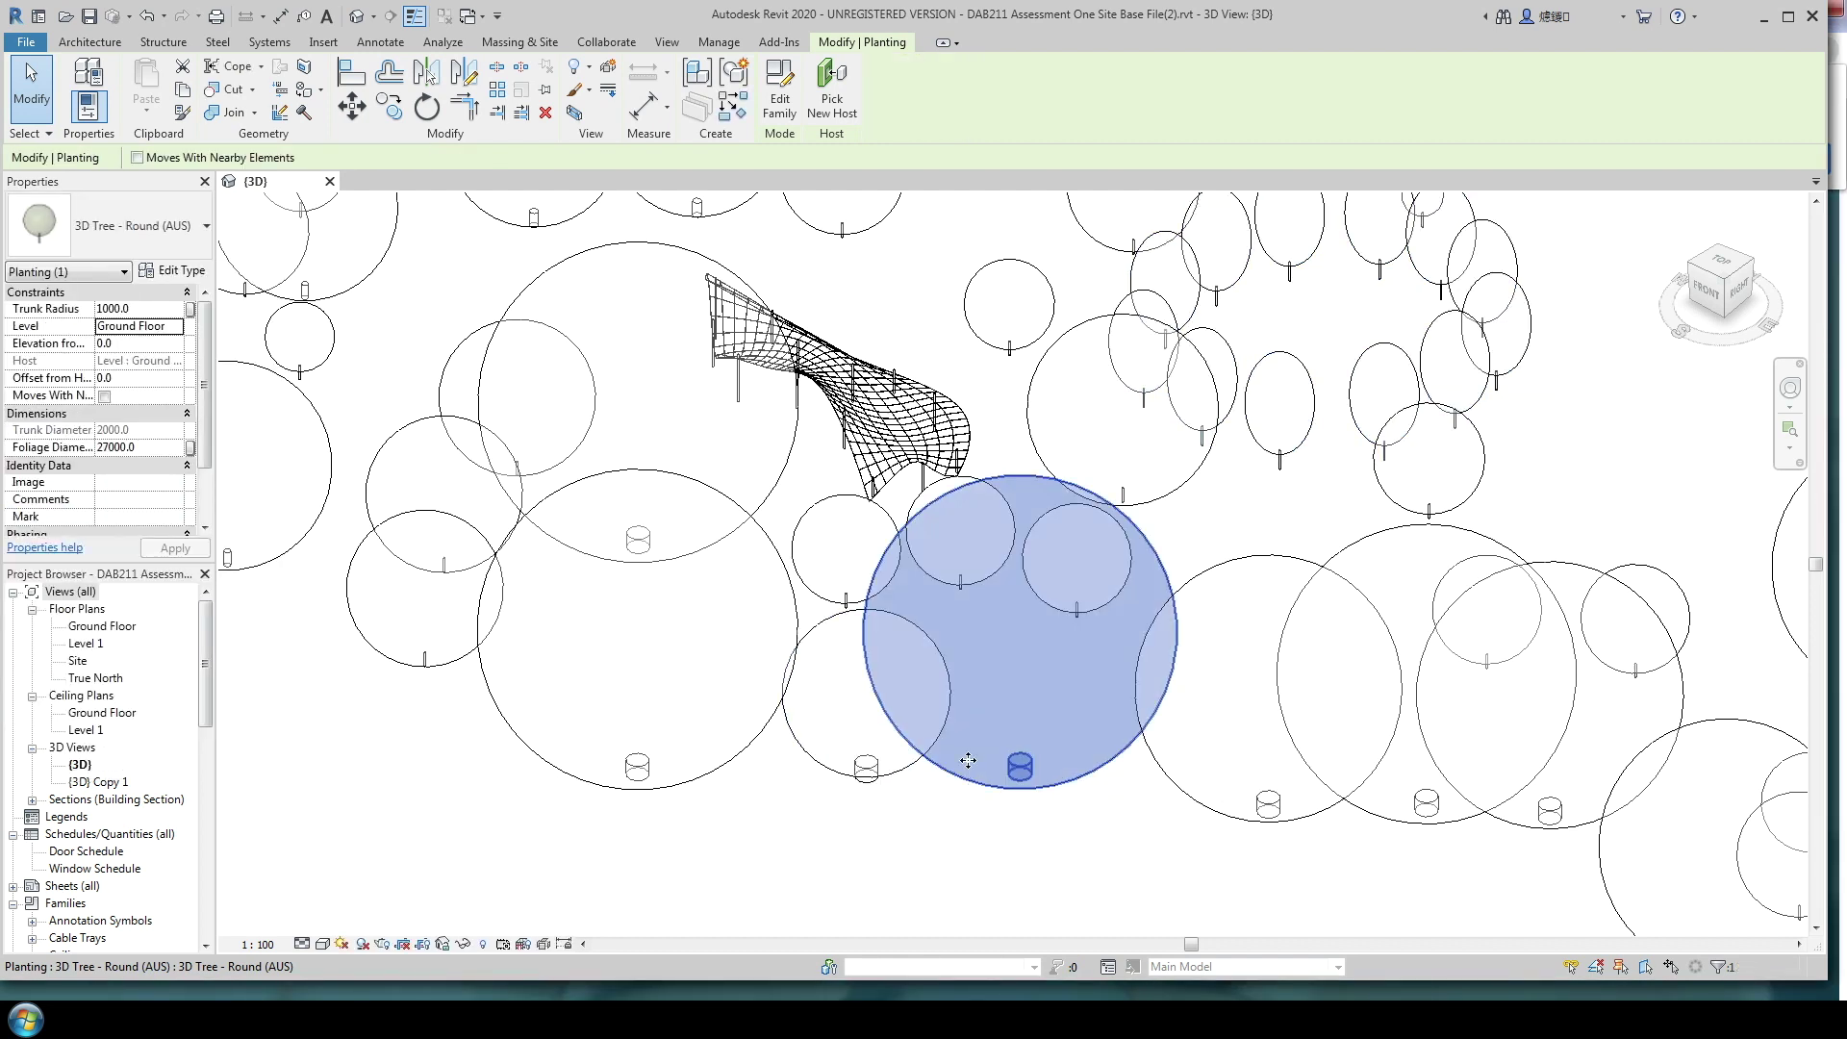
right_click(972, 770)
mouse_move(1053, 493)
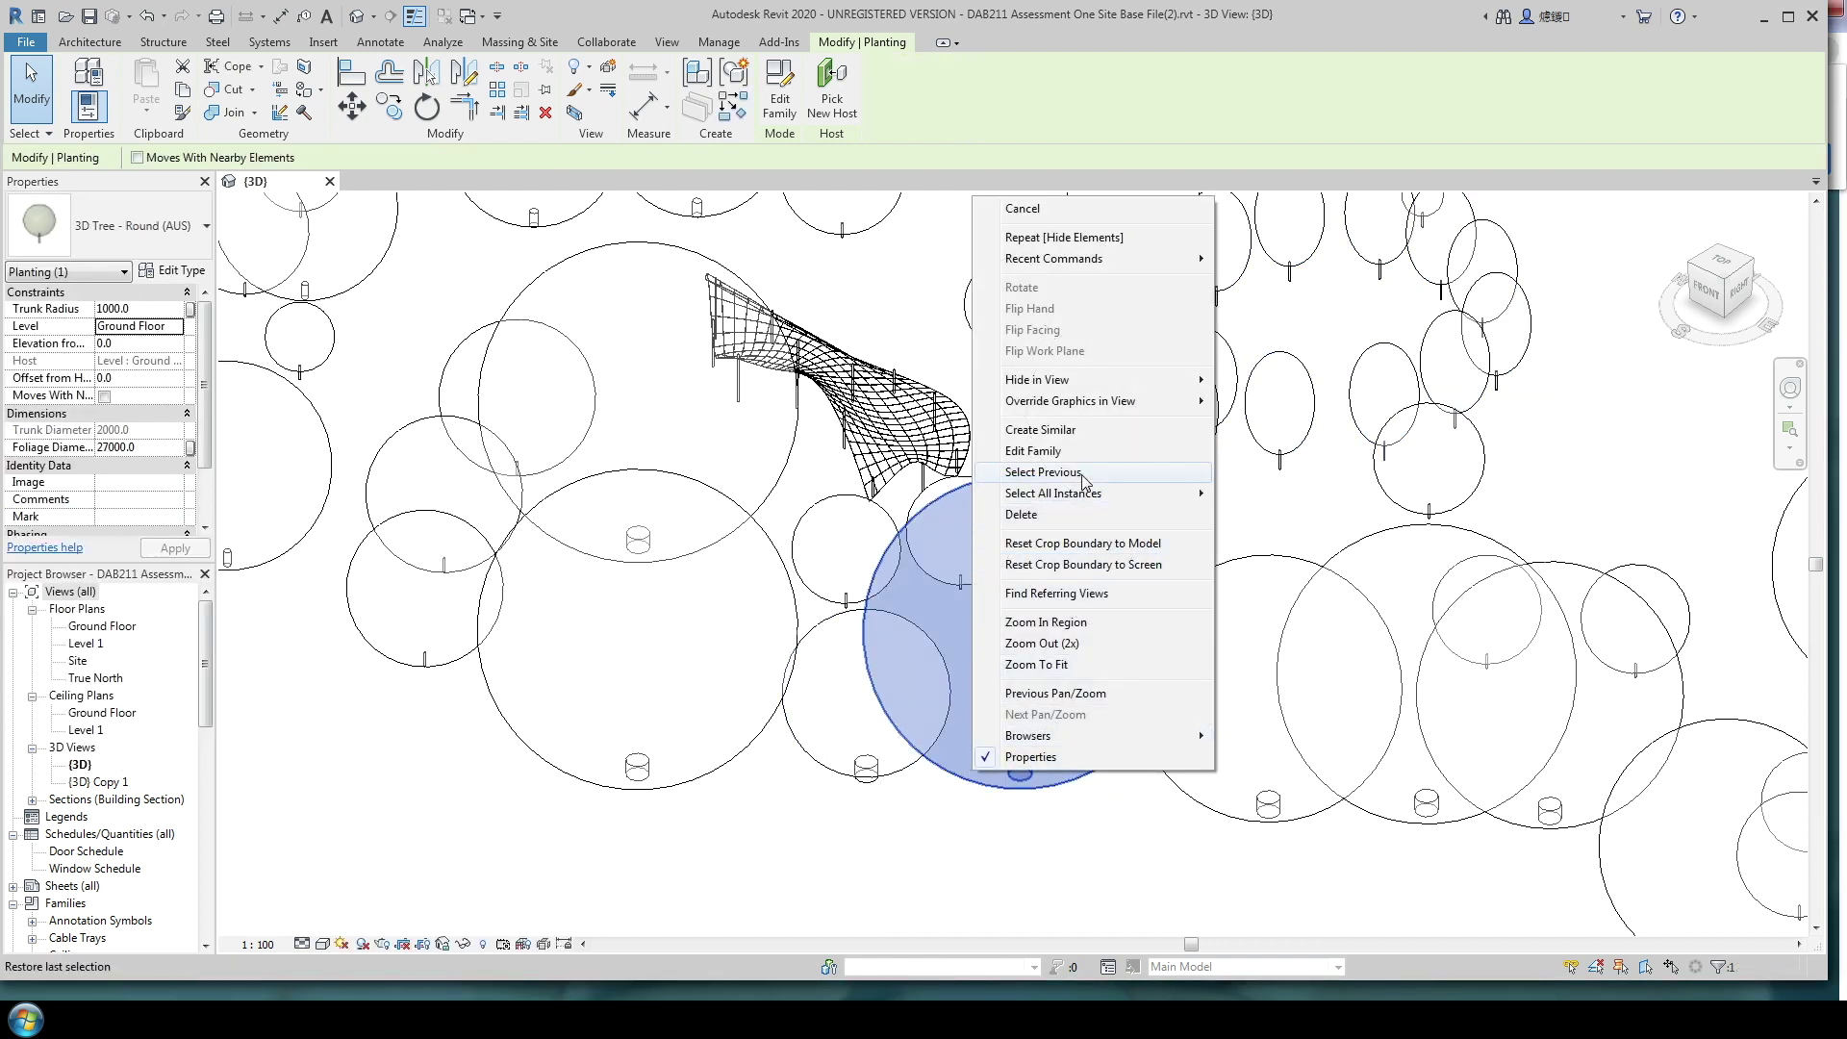
click(1282, 514)
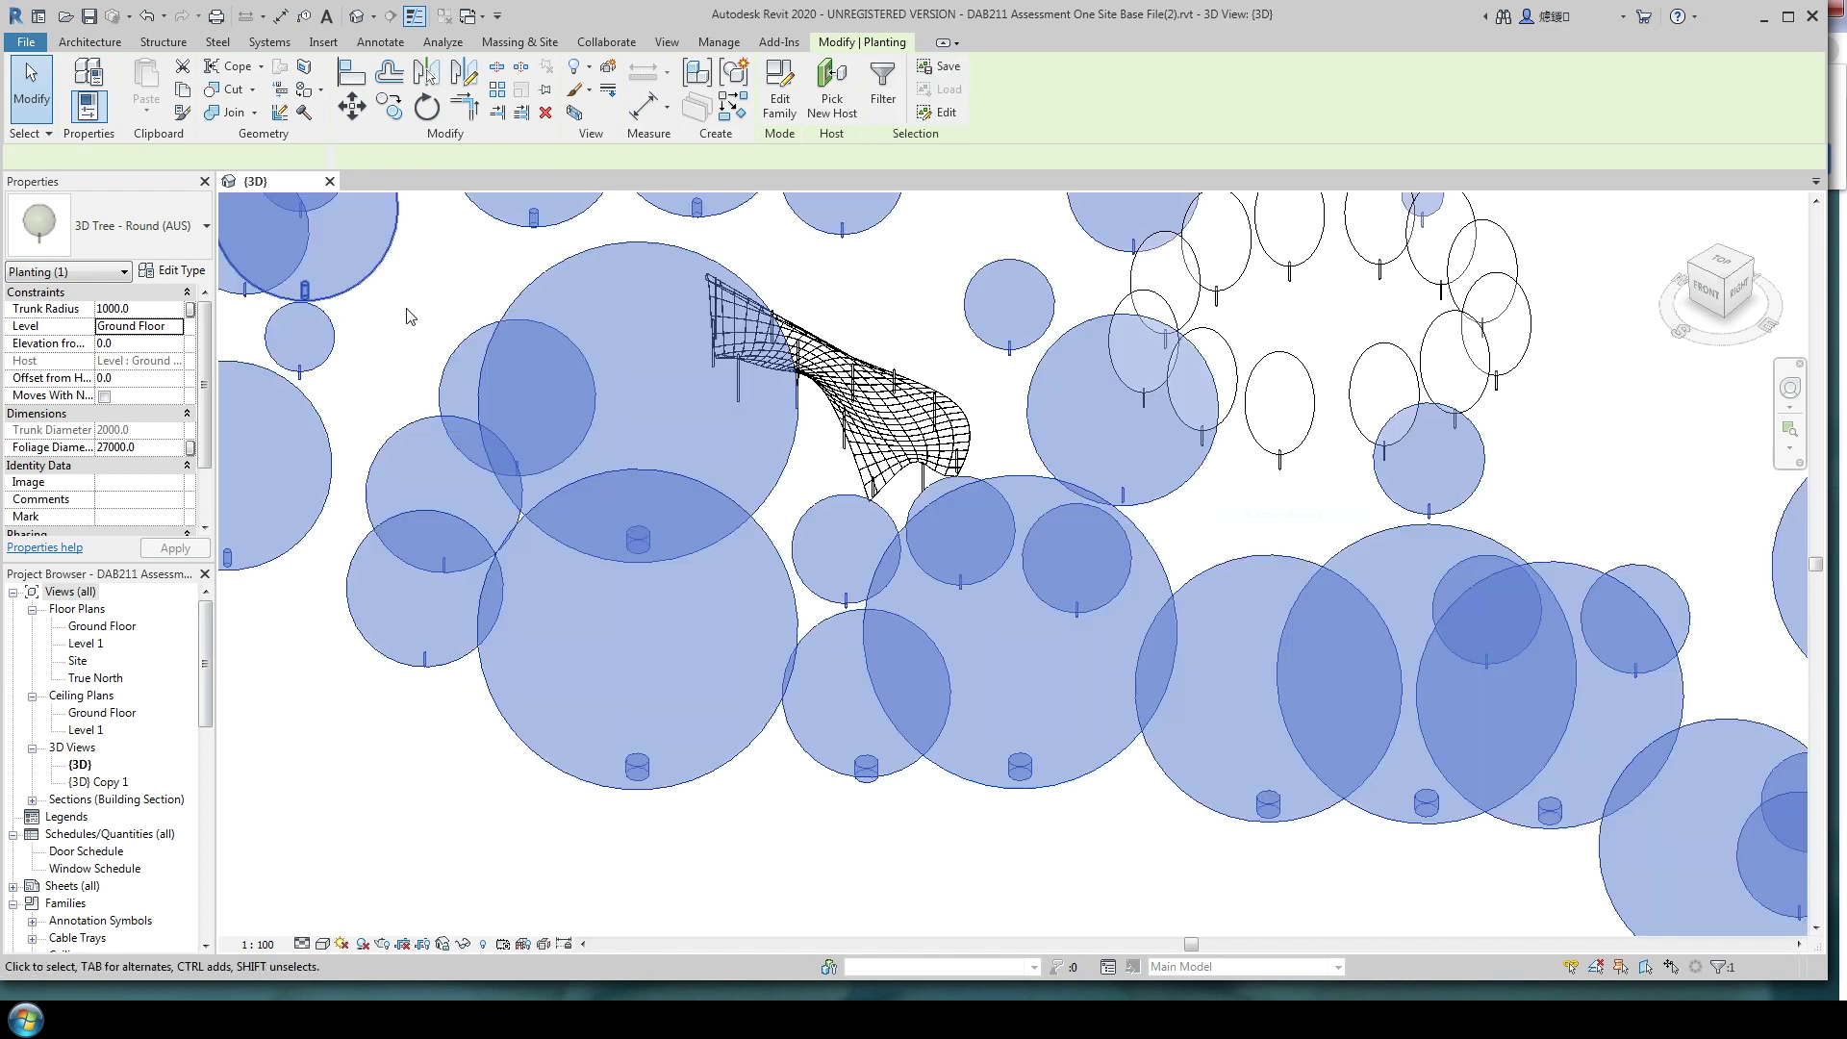
click(123, 238)
click(120, 333)
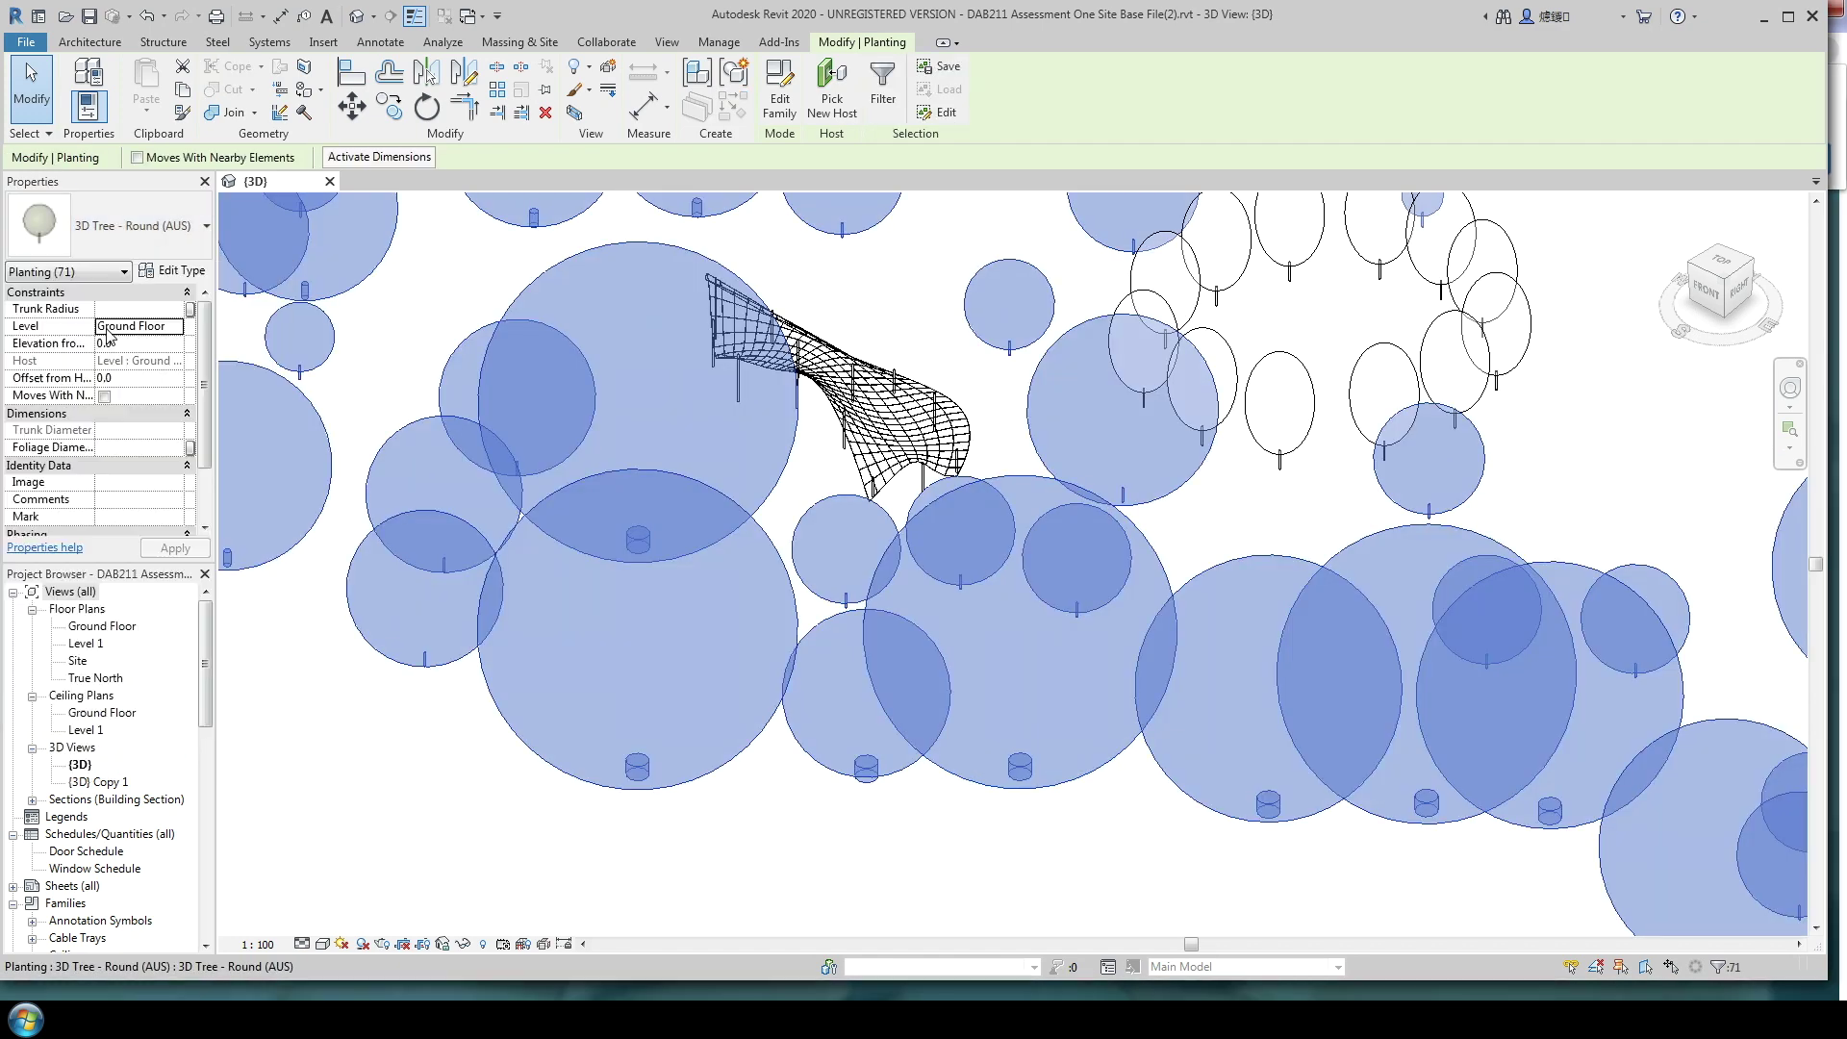
scroll(1016, 591, down, 3)
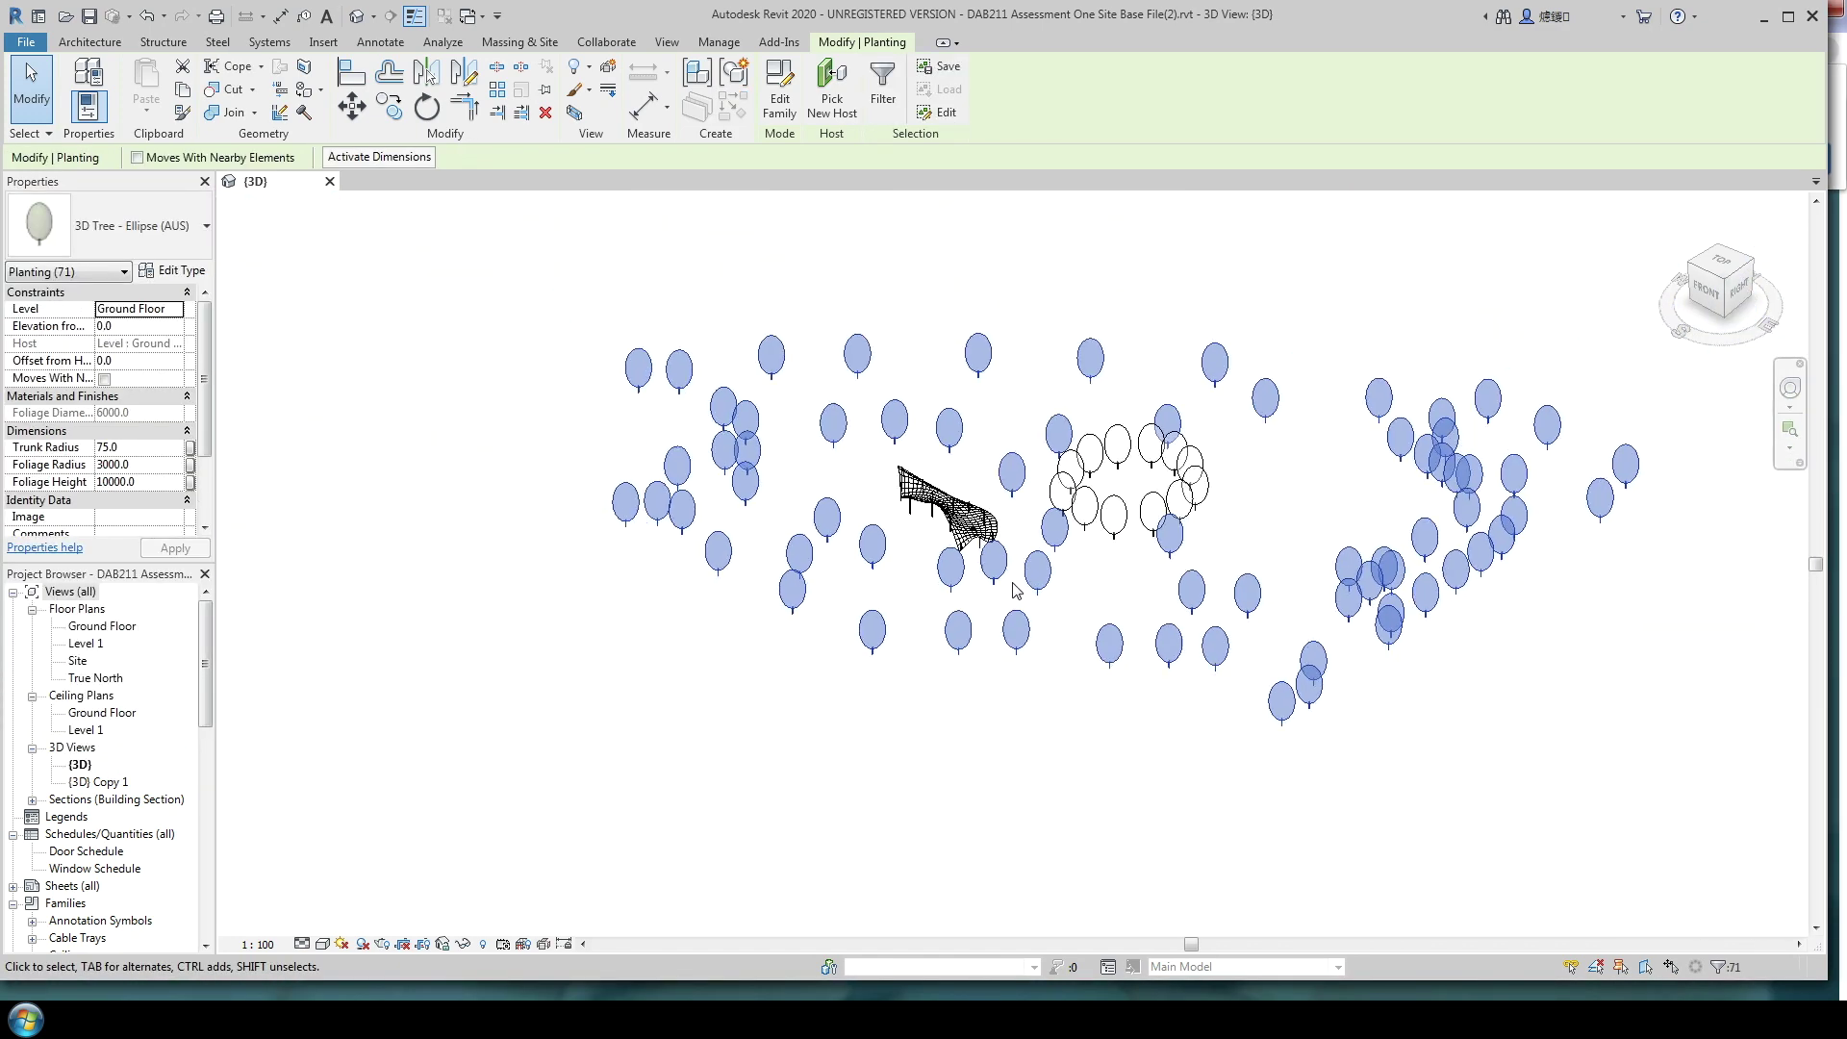
click(1074, 601)
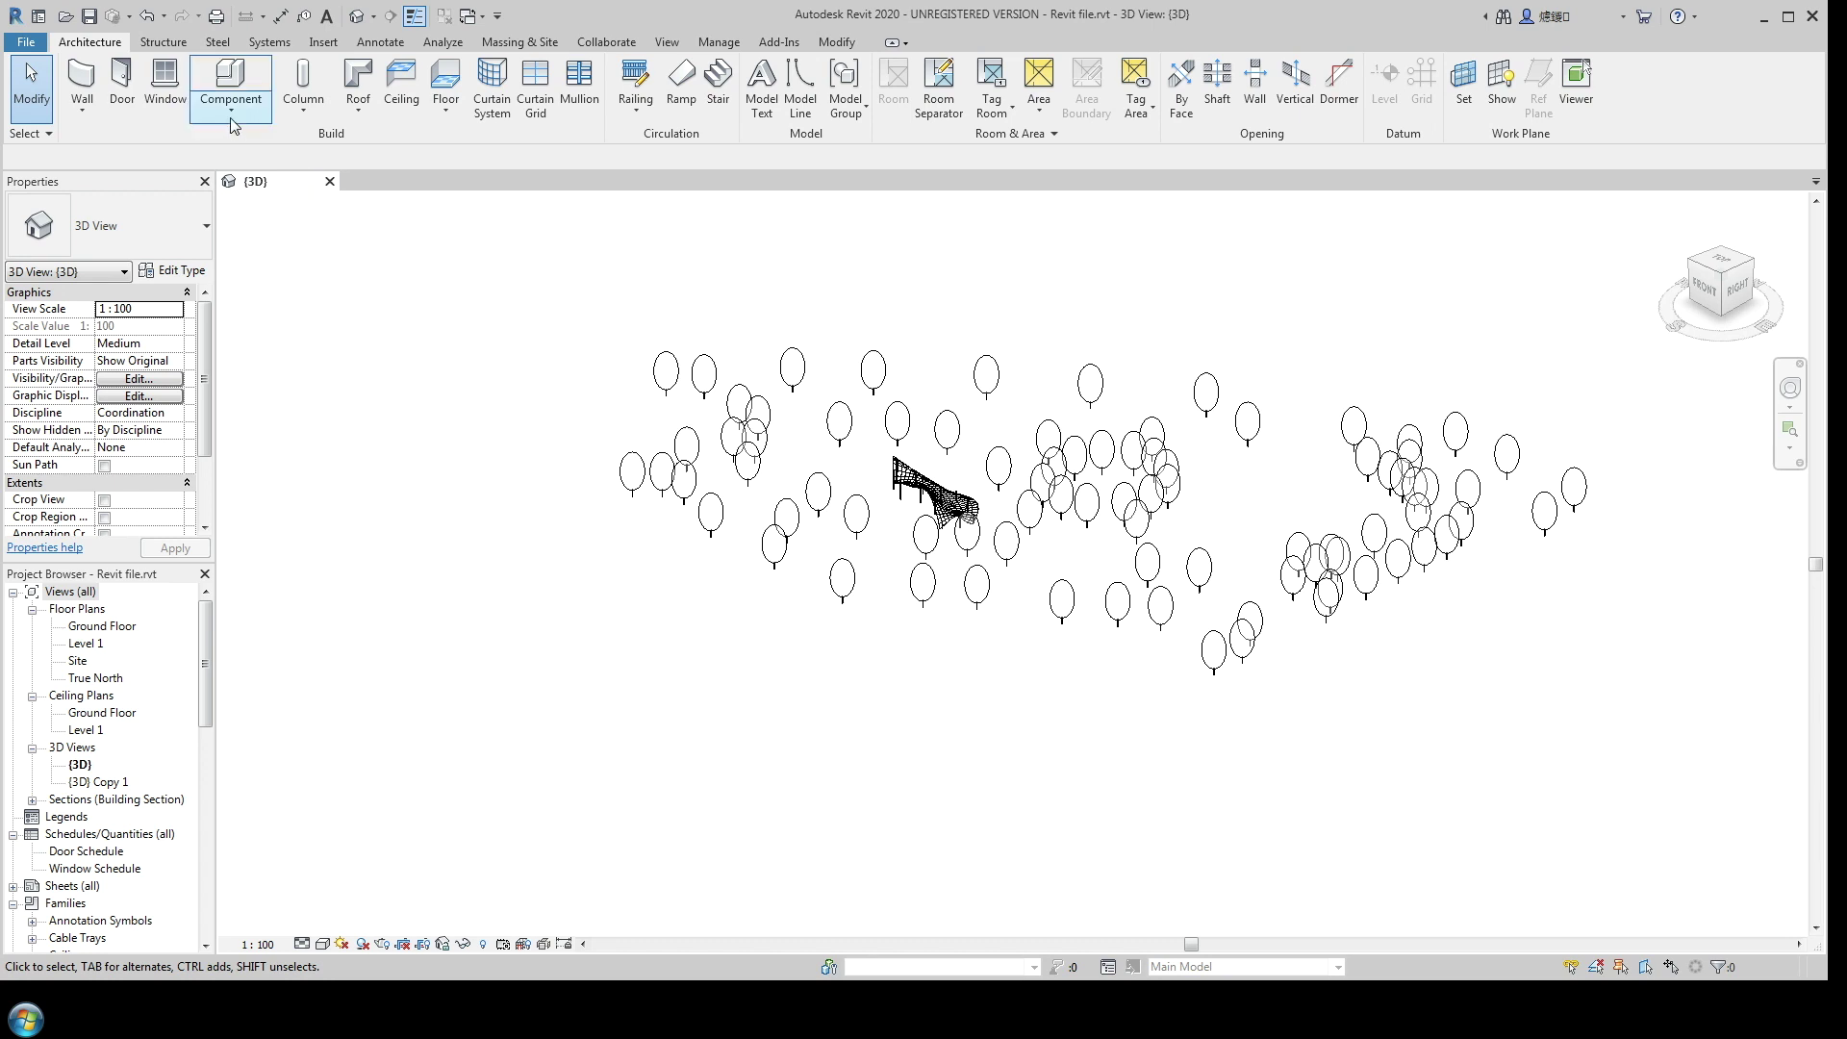
Bring up the File menu for the saved Revit file.rvt project
click(19, 48)
mouse_move(71, 310)
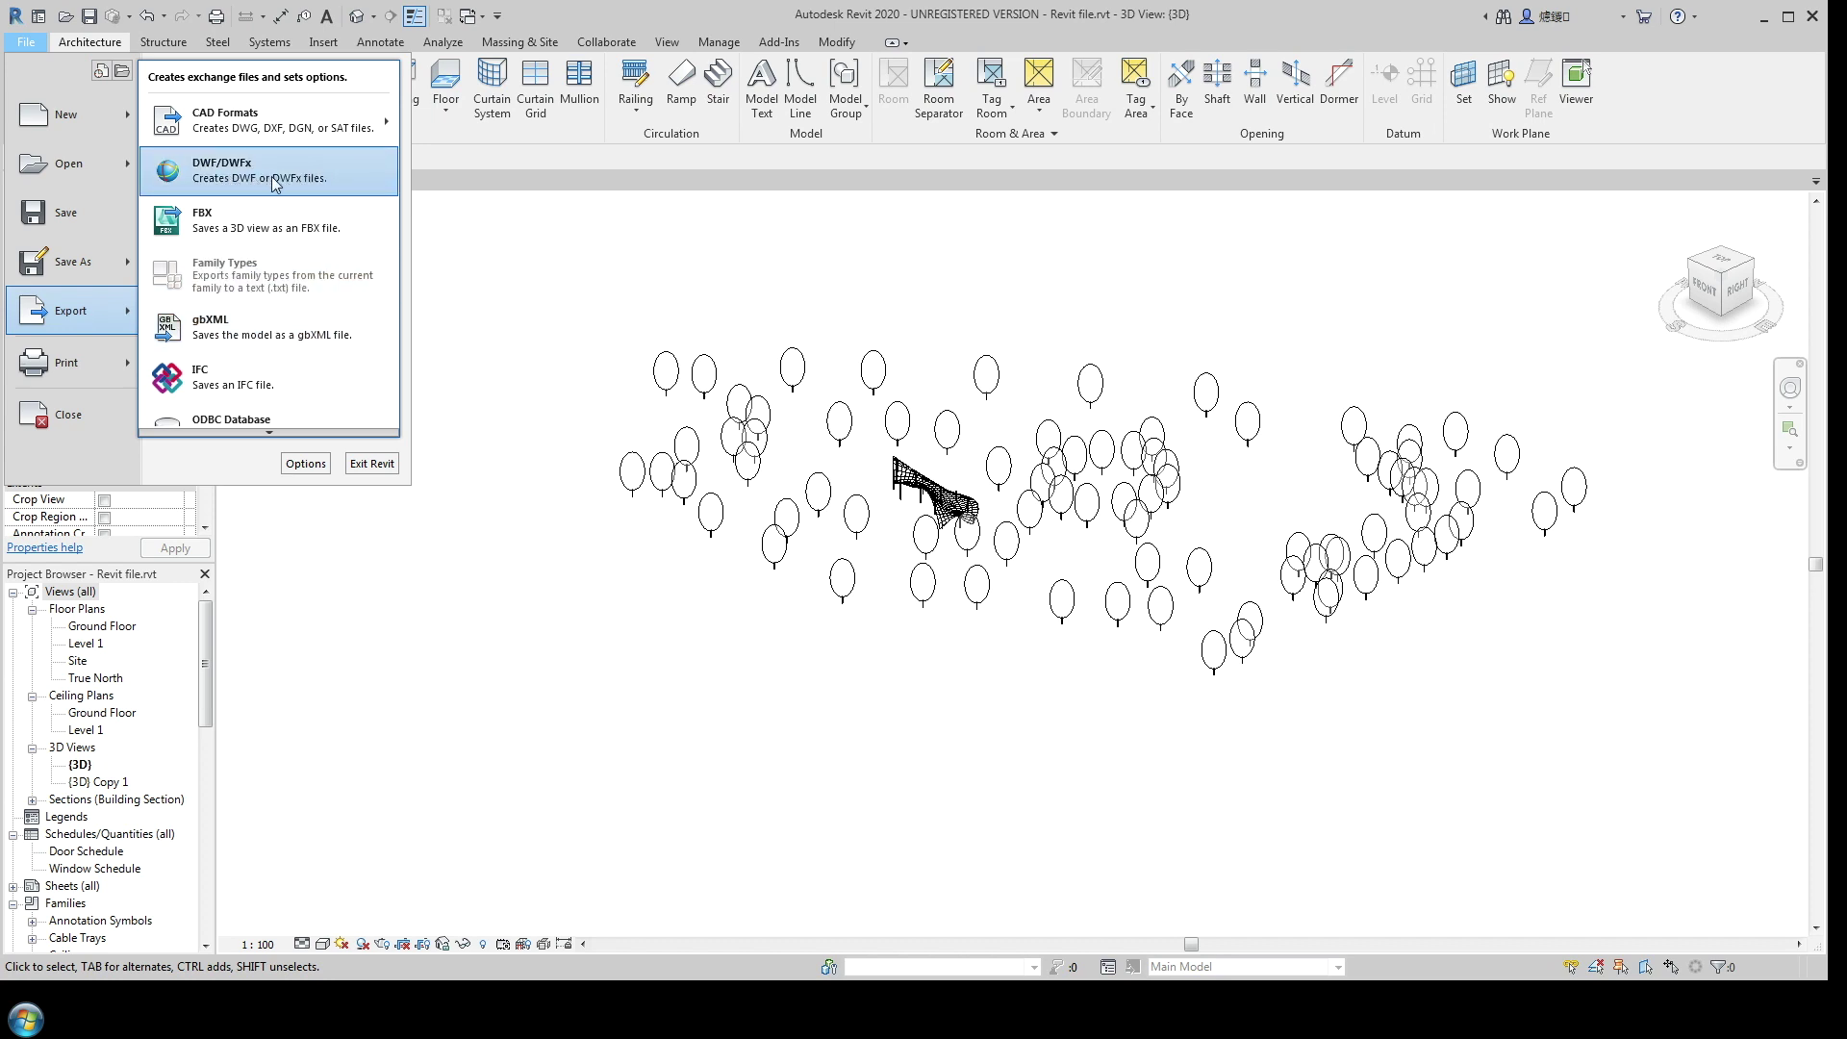
Export the 3D tree view as a DWF file named pavilion1 in the Output folder
click(275, 183)
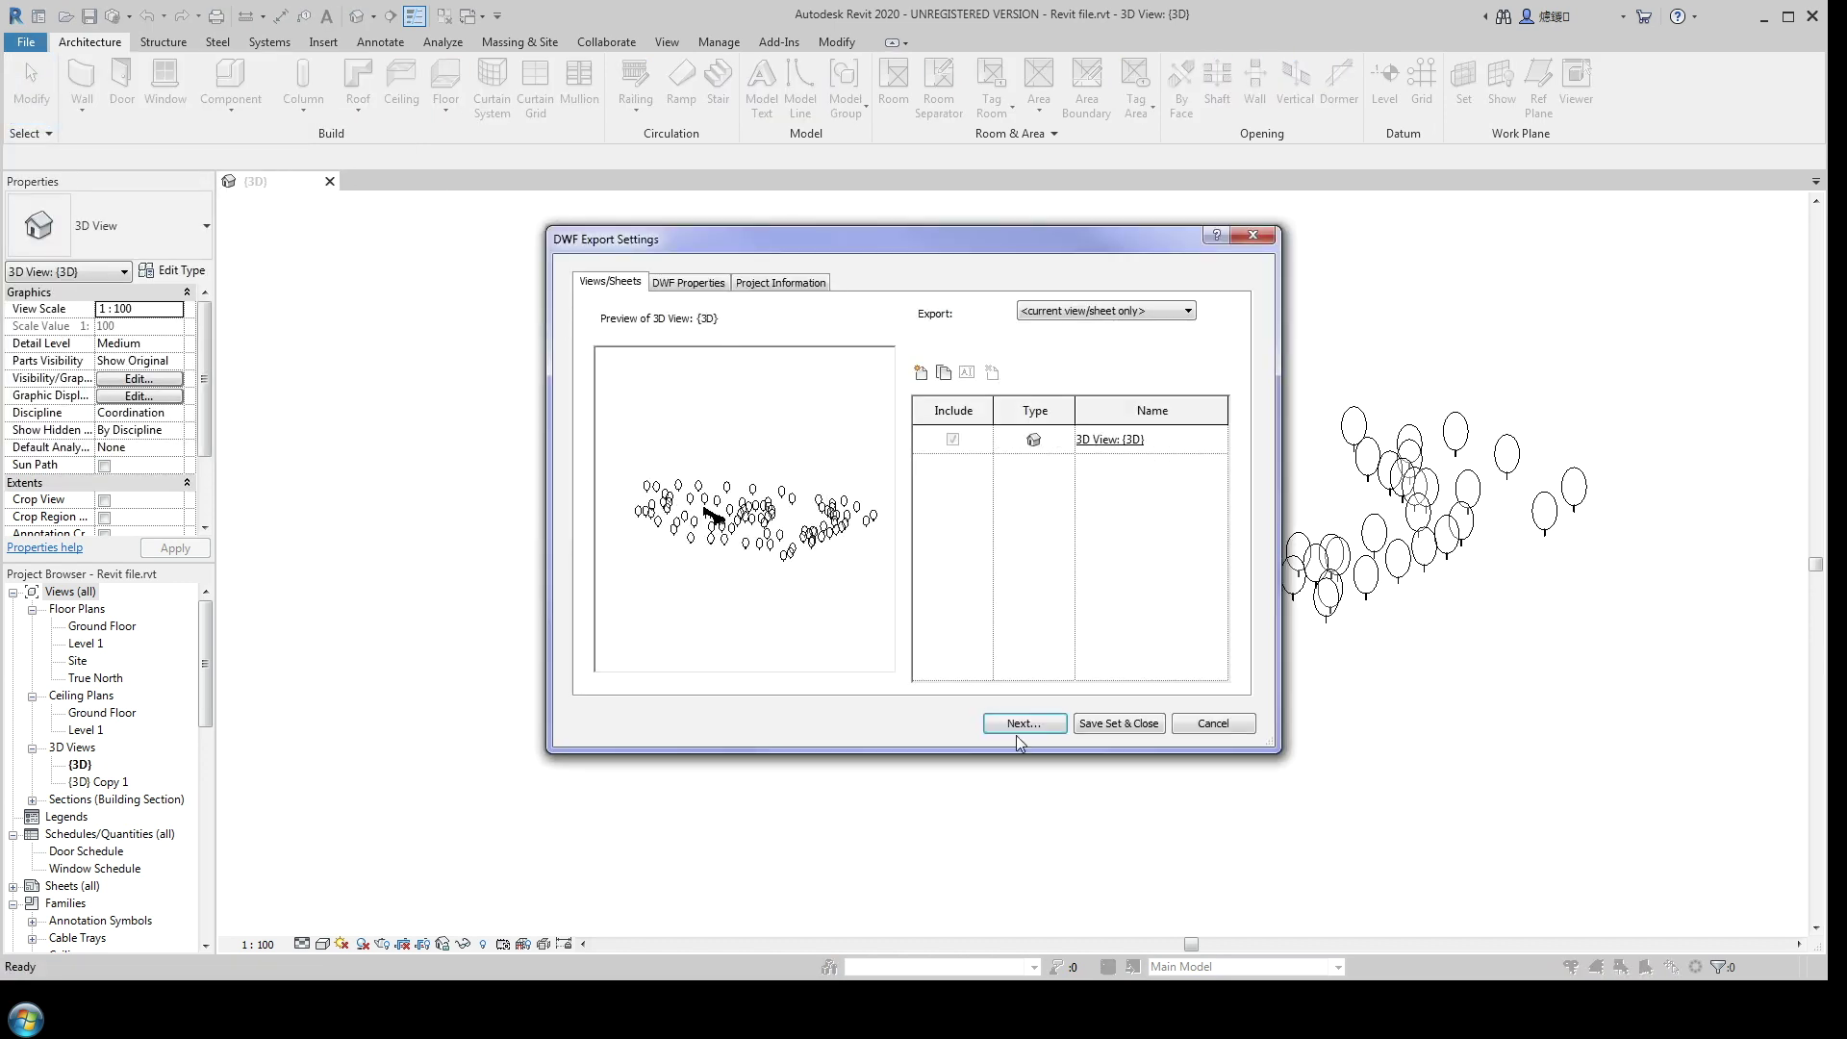
click(1010, 725)
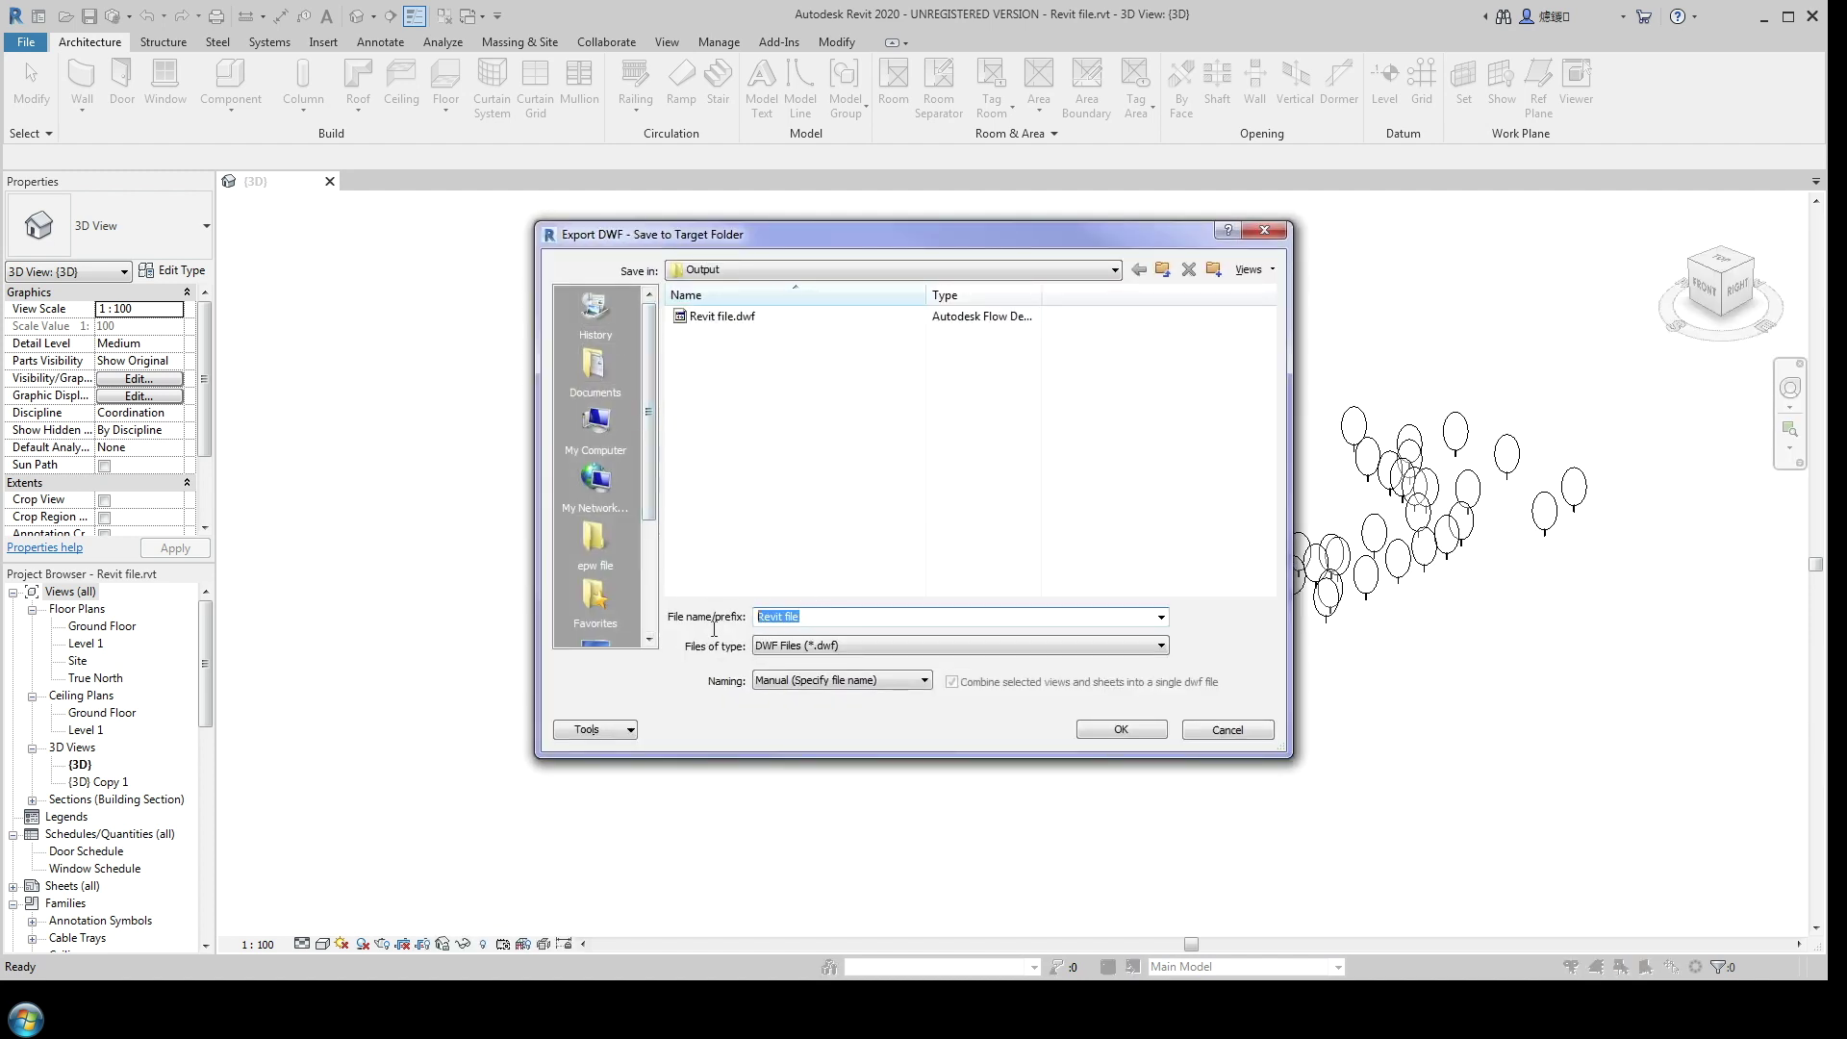
text(pavilion1)
click(806, 648)
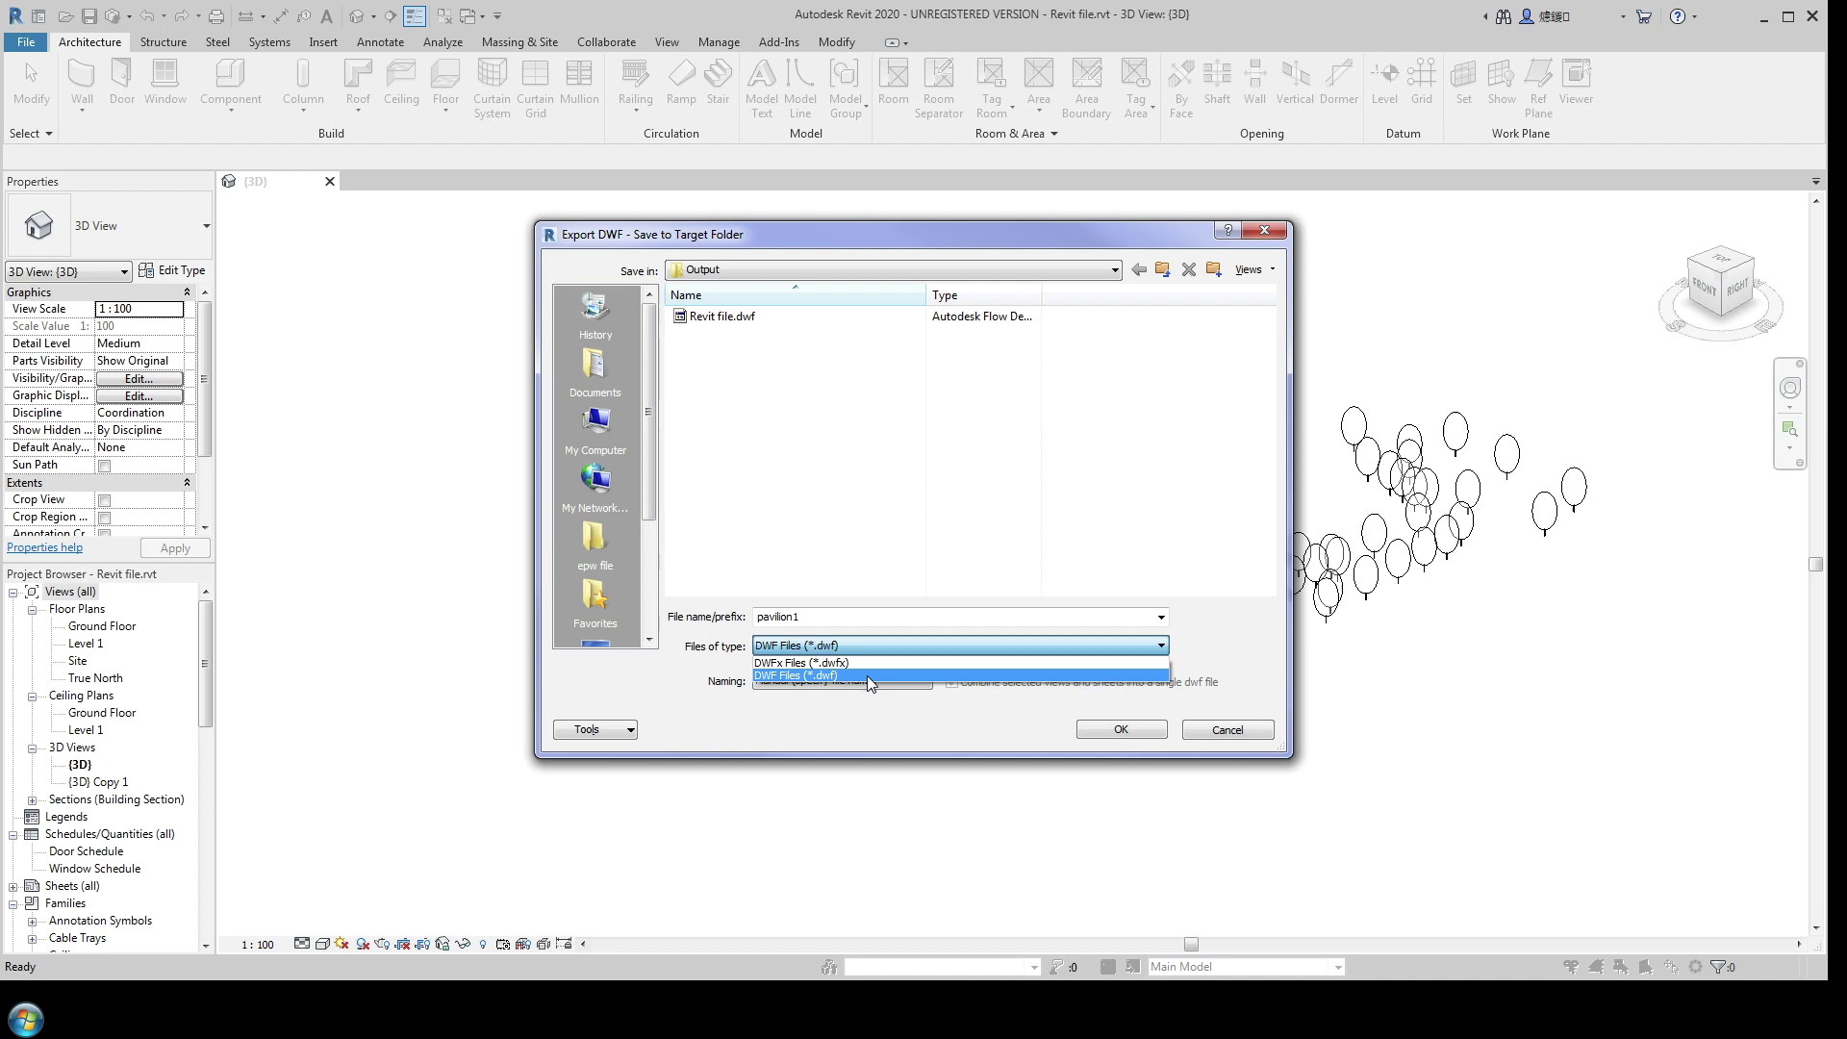
click(867, 675)
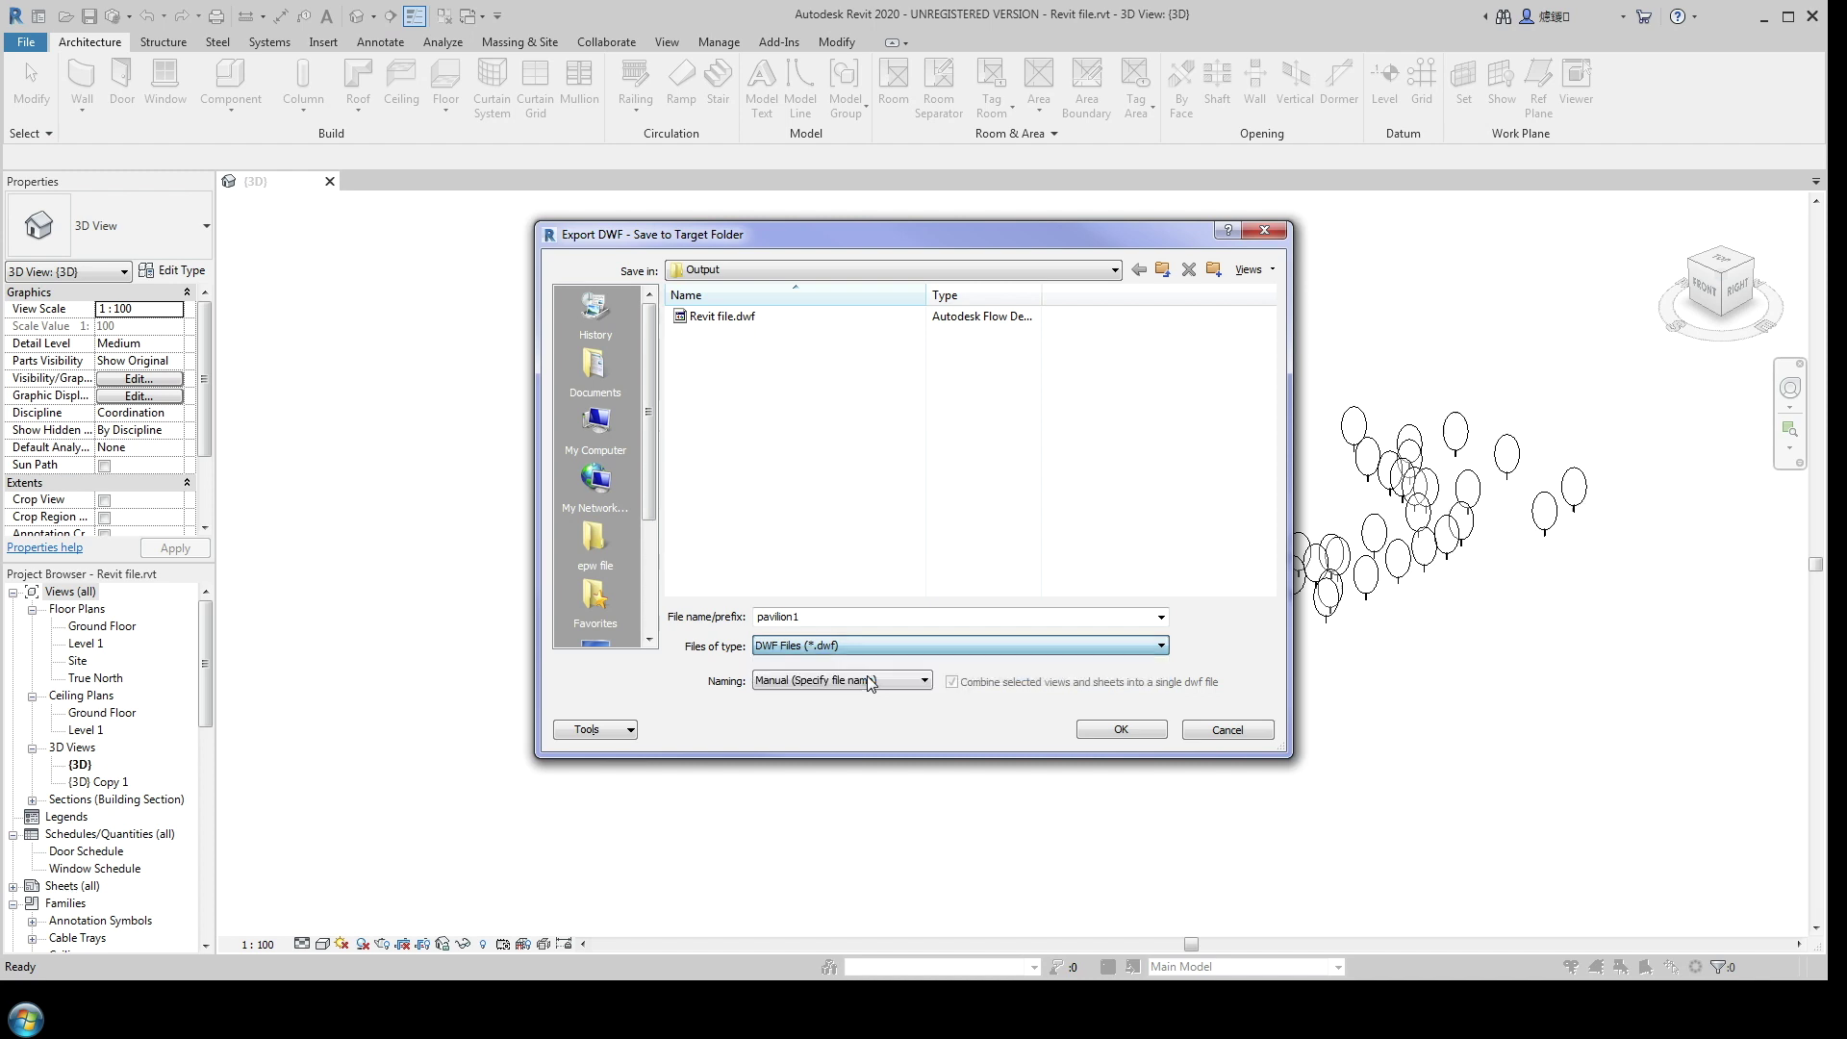
click(1116, 734)
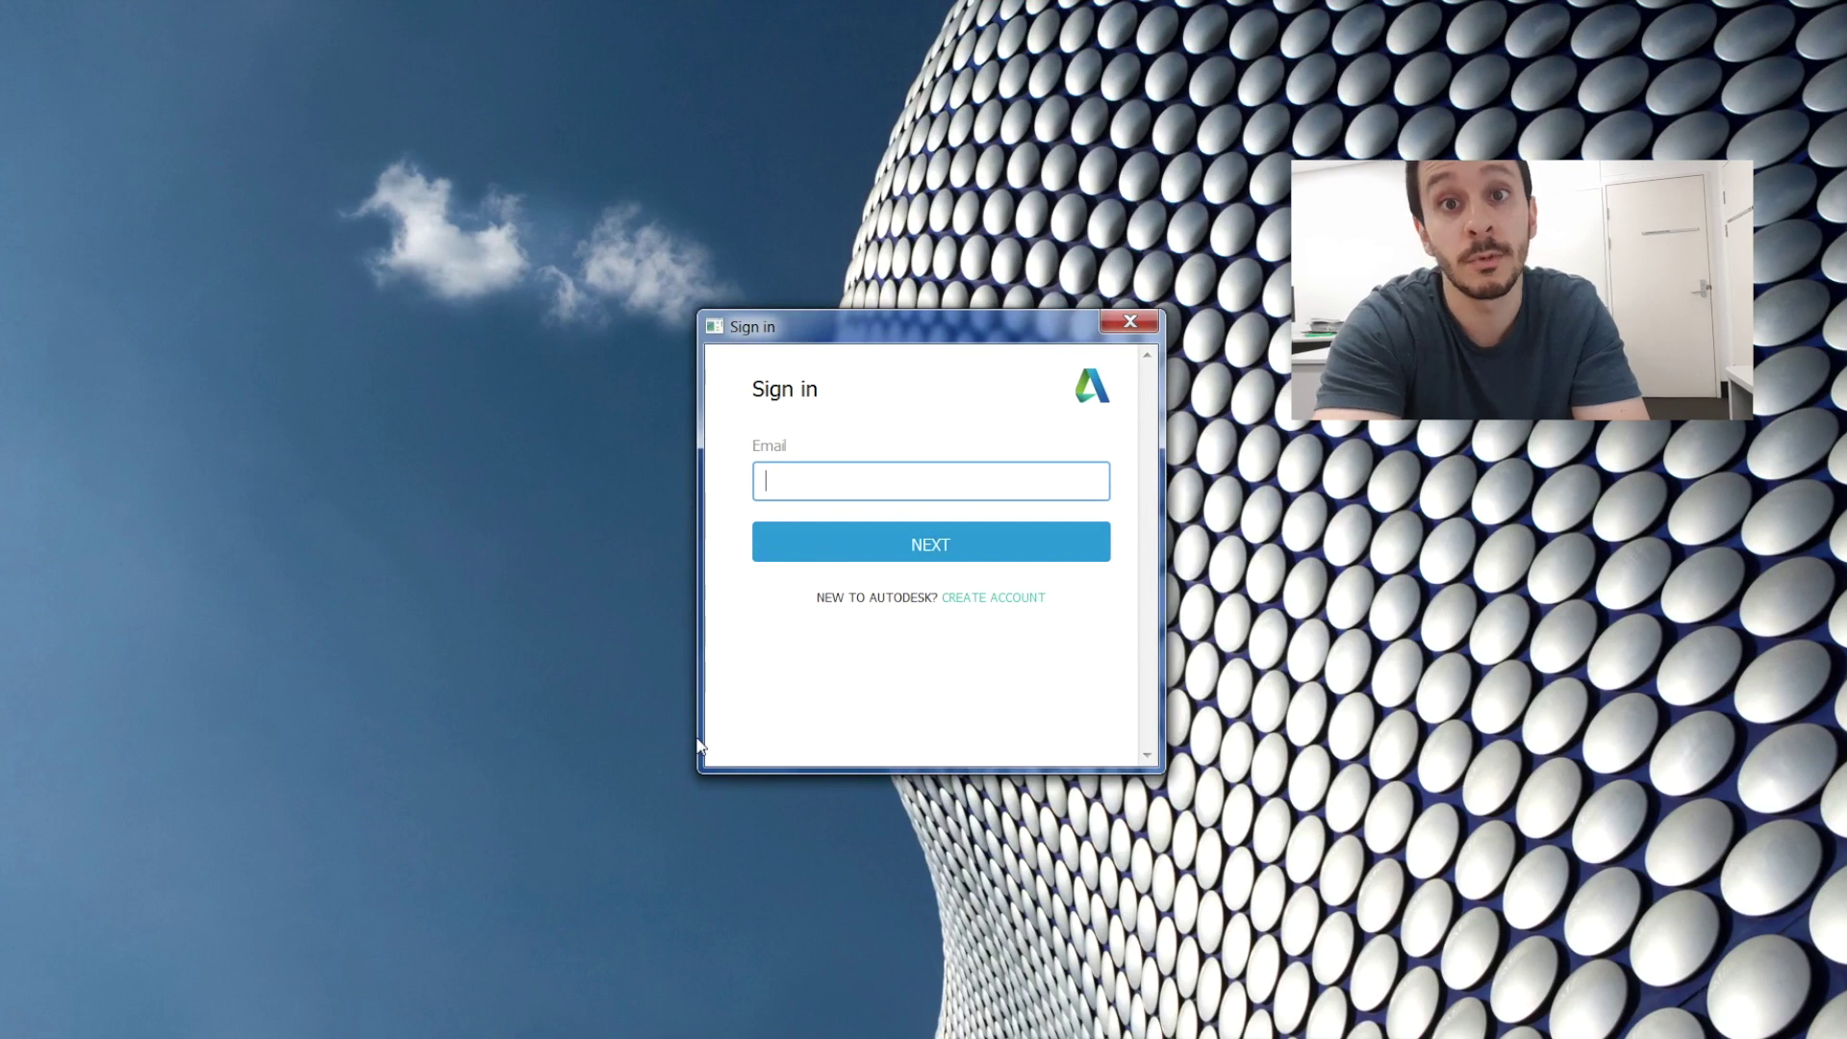
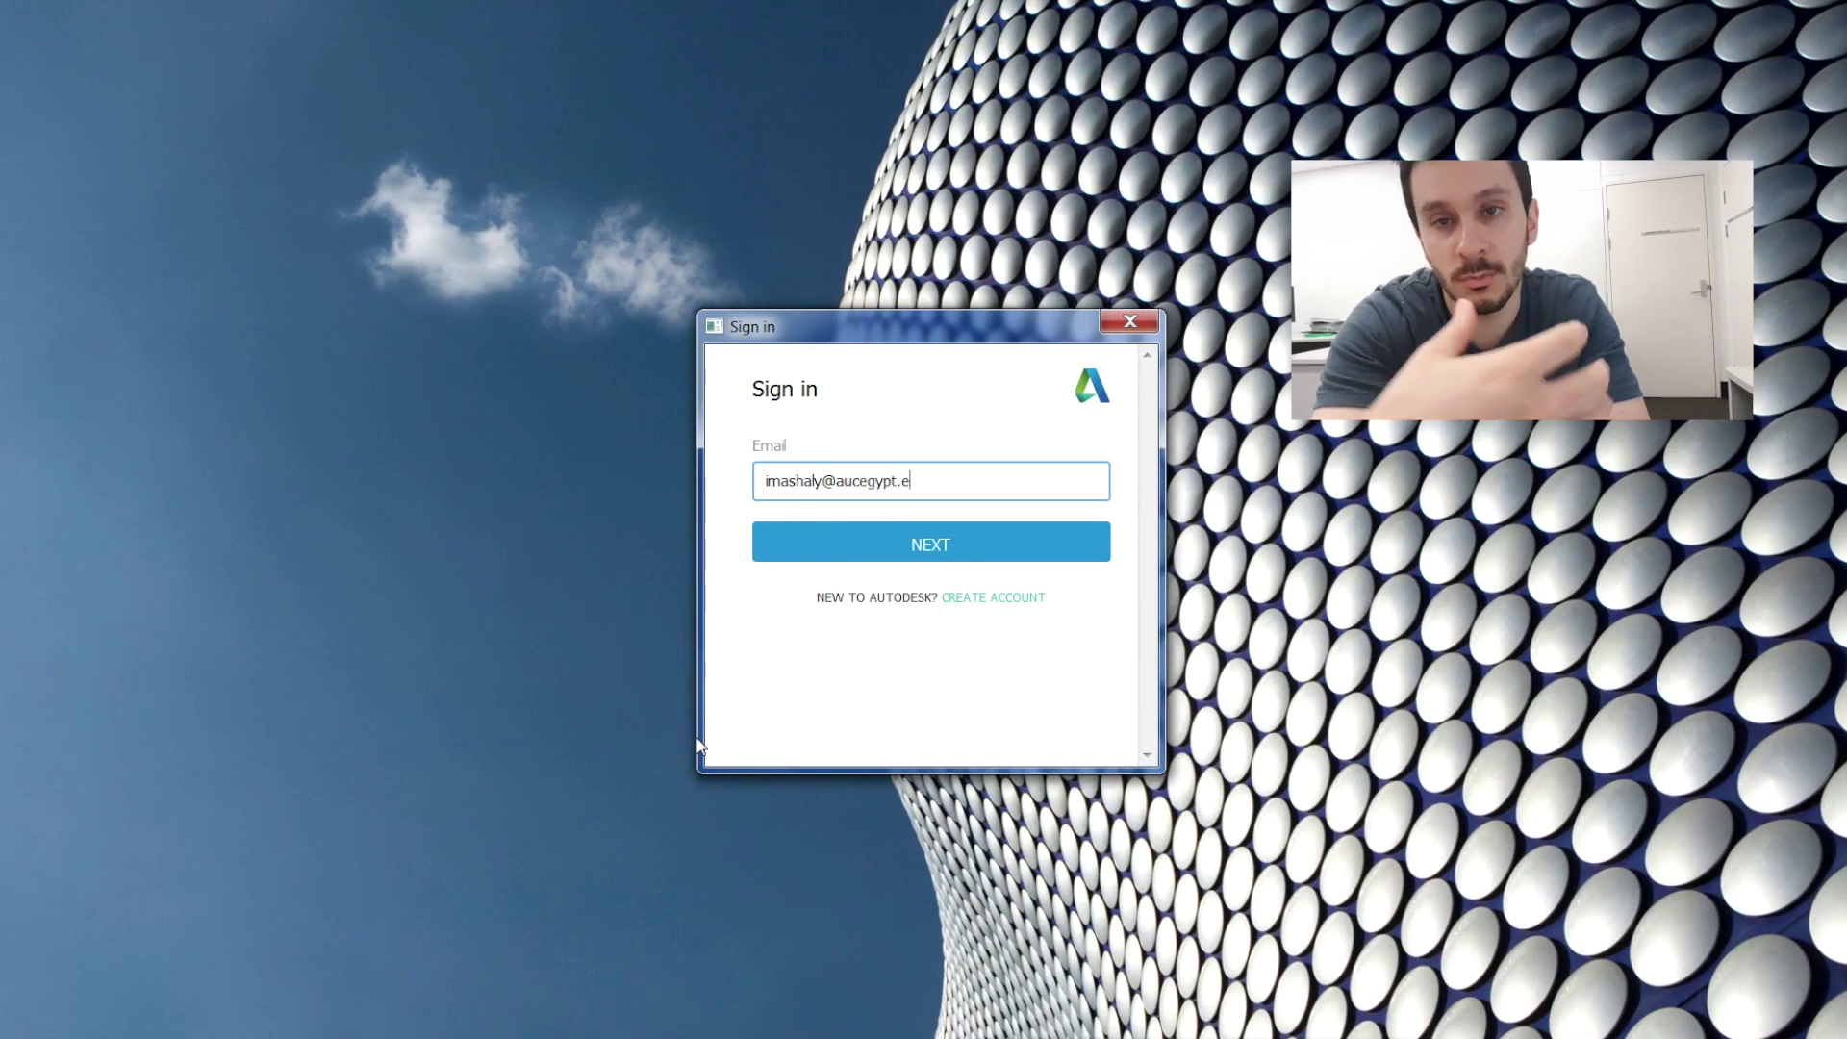
Sign in to Flow Design with the Autodesk account email and password
key(Return)
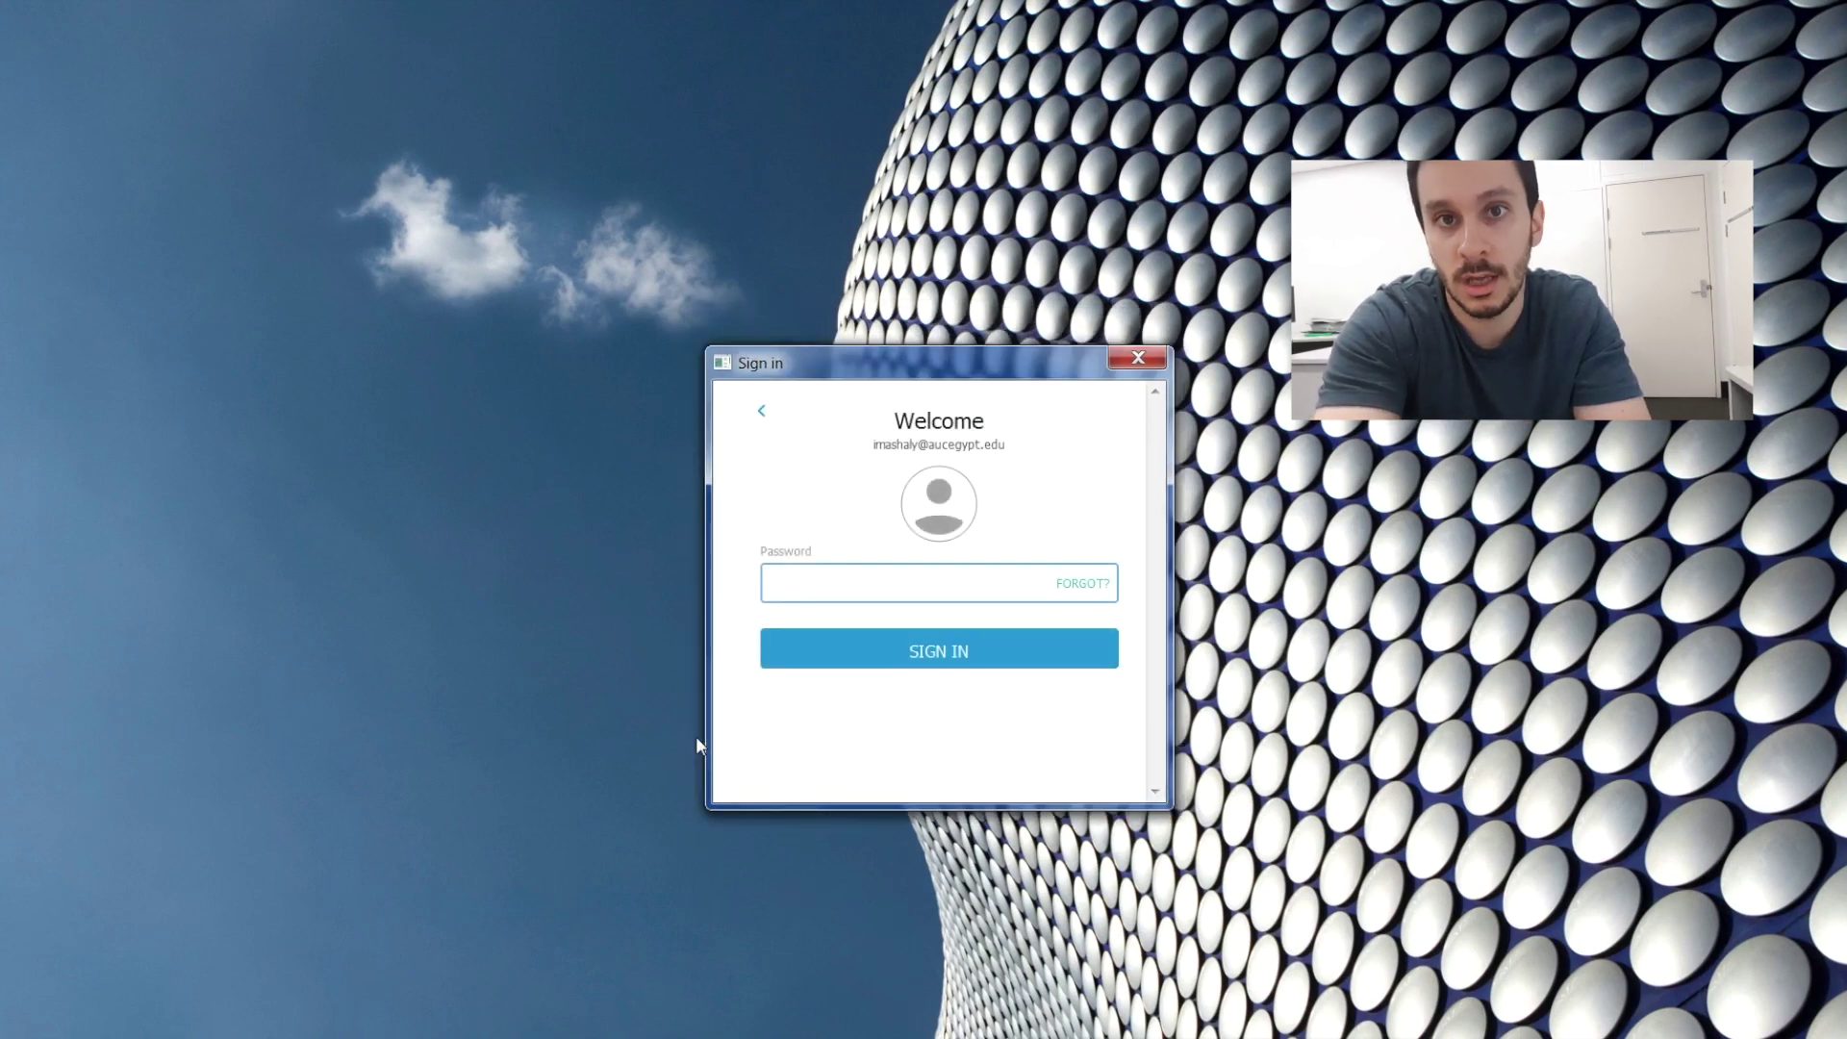
text(••••••••)
key(Return)
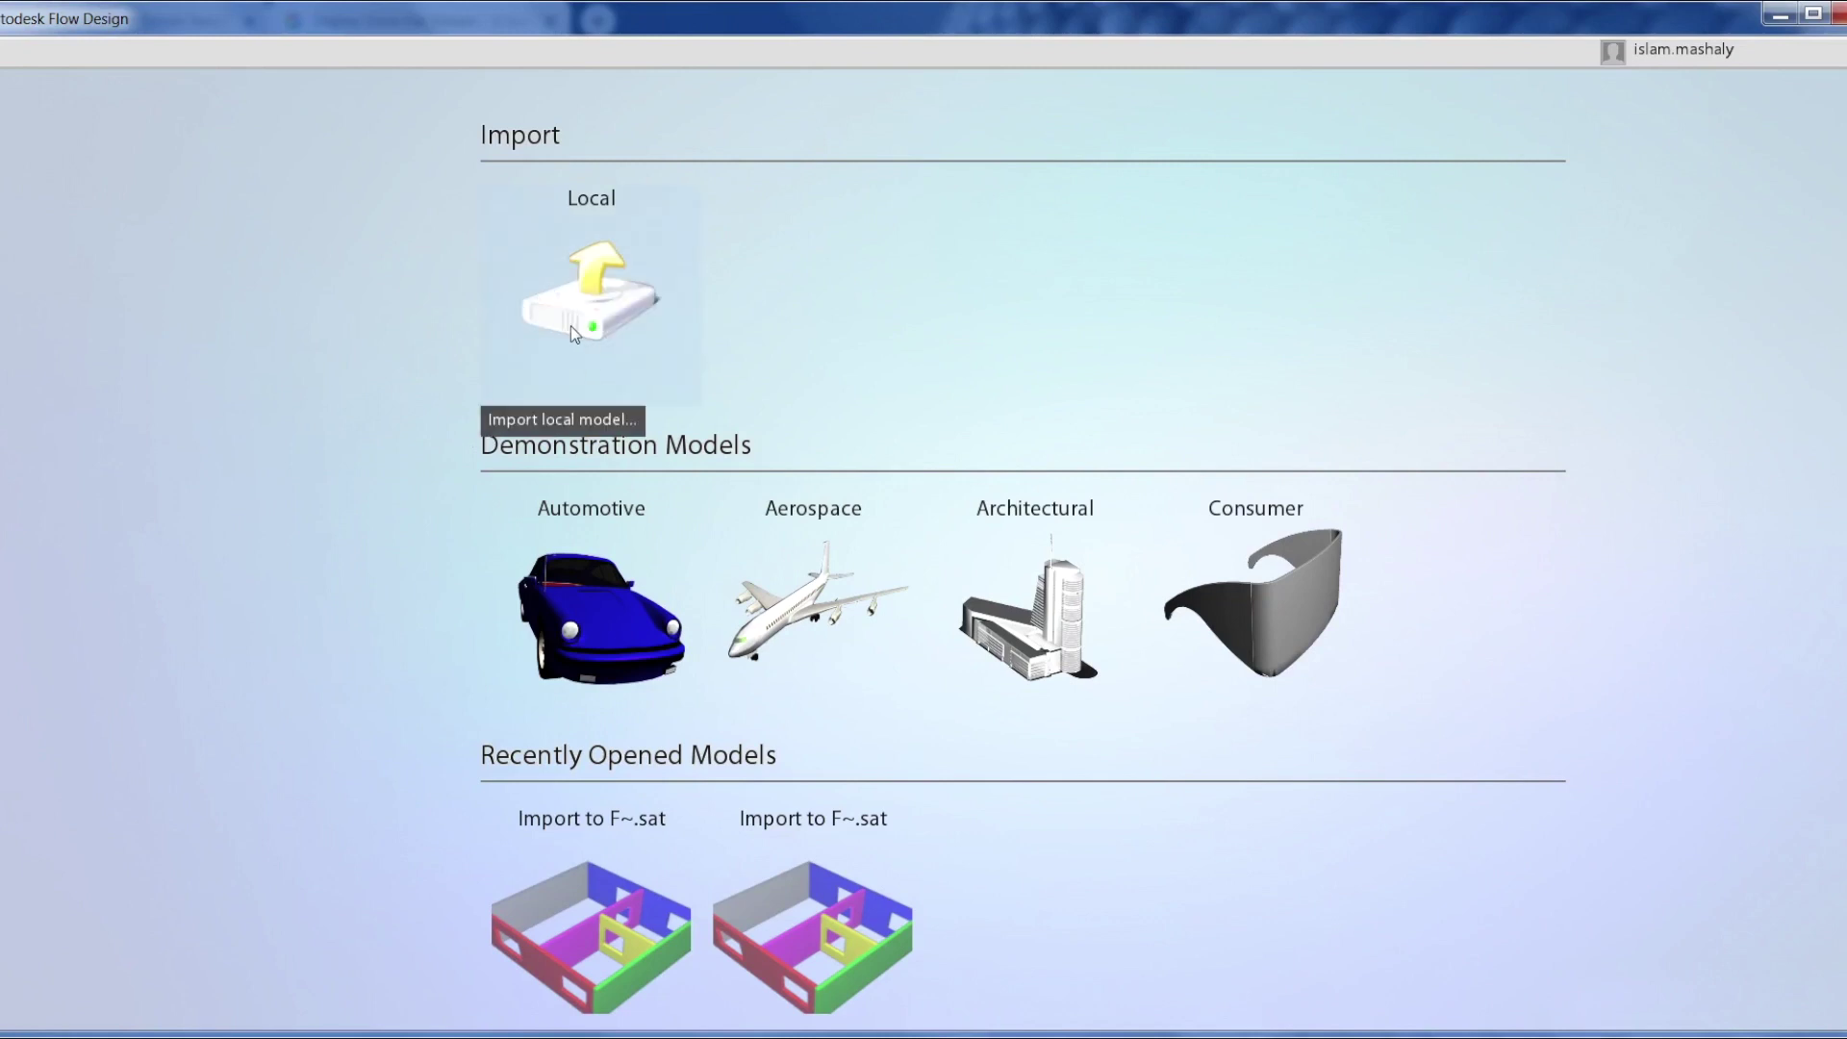
Start a local model import and show the supported file-type list
click(629, 342)
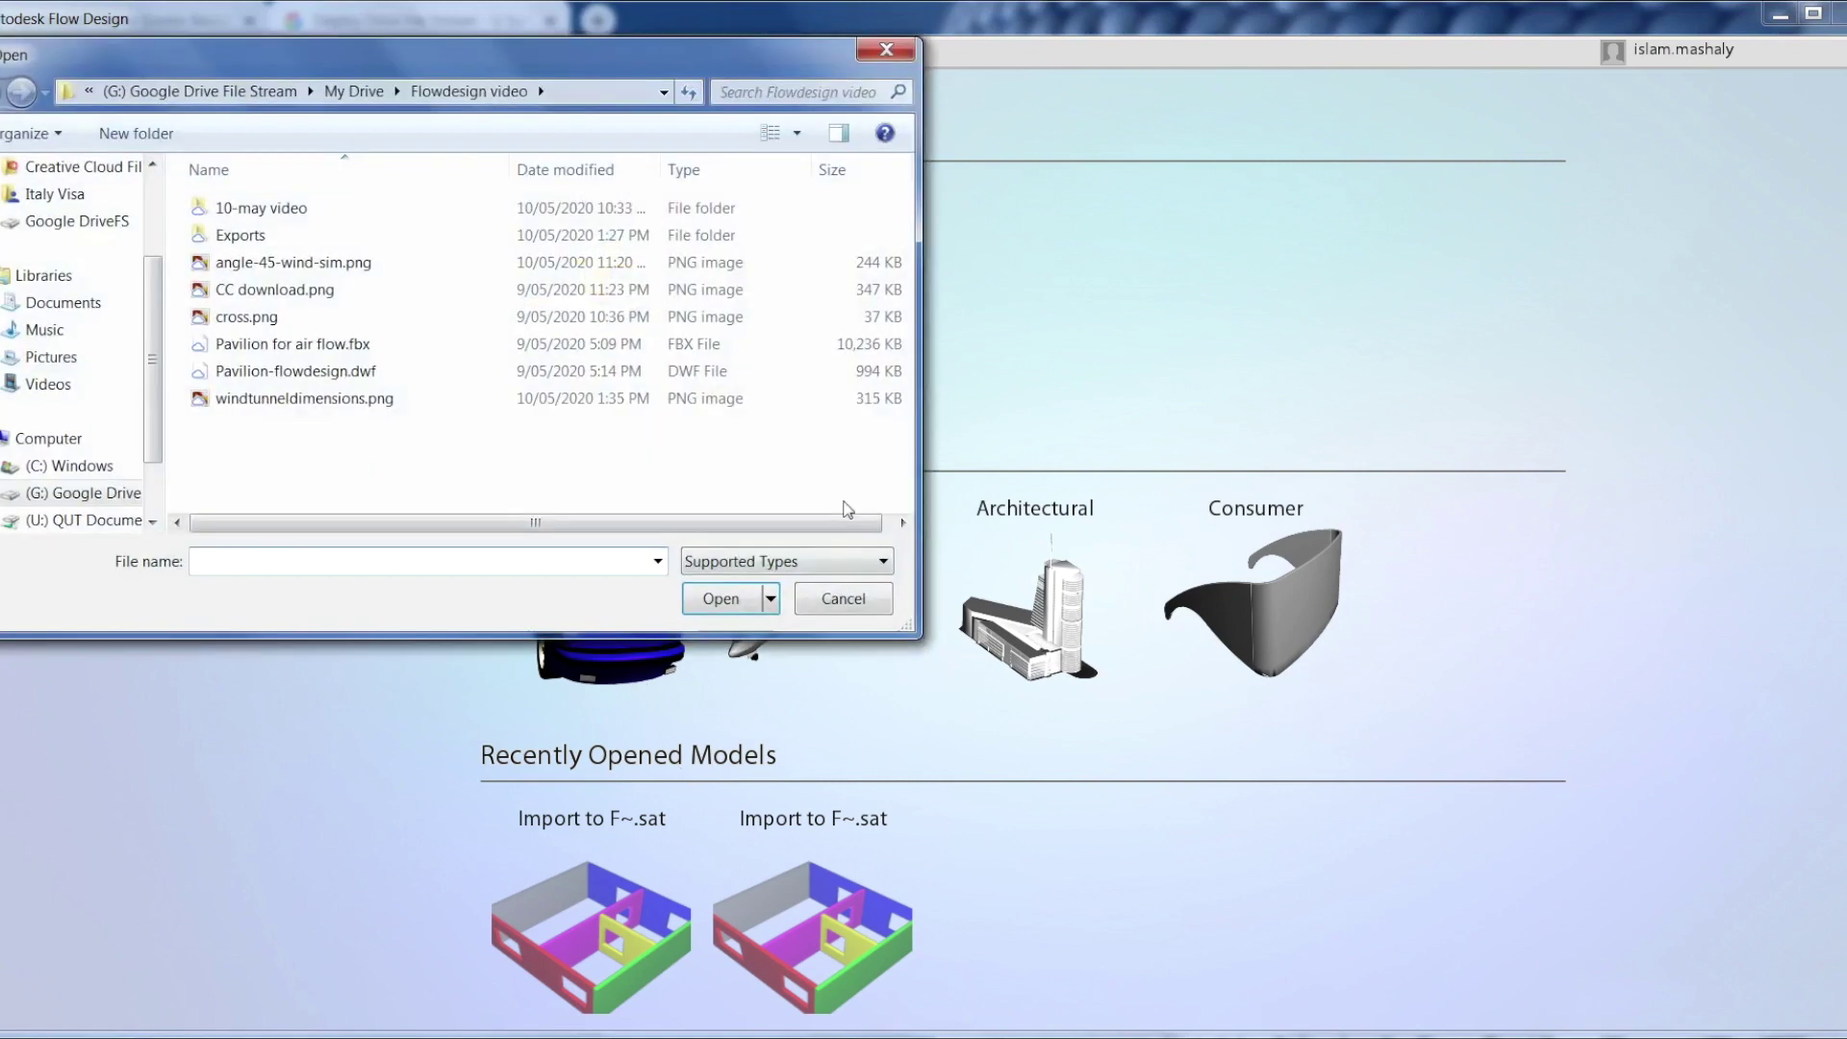
click(796, 572)
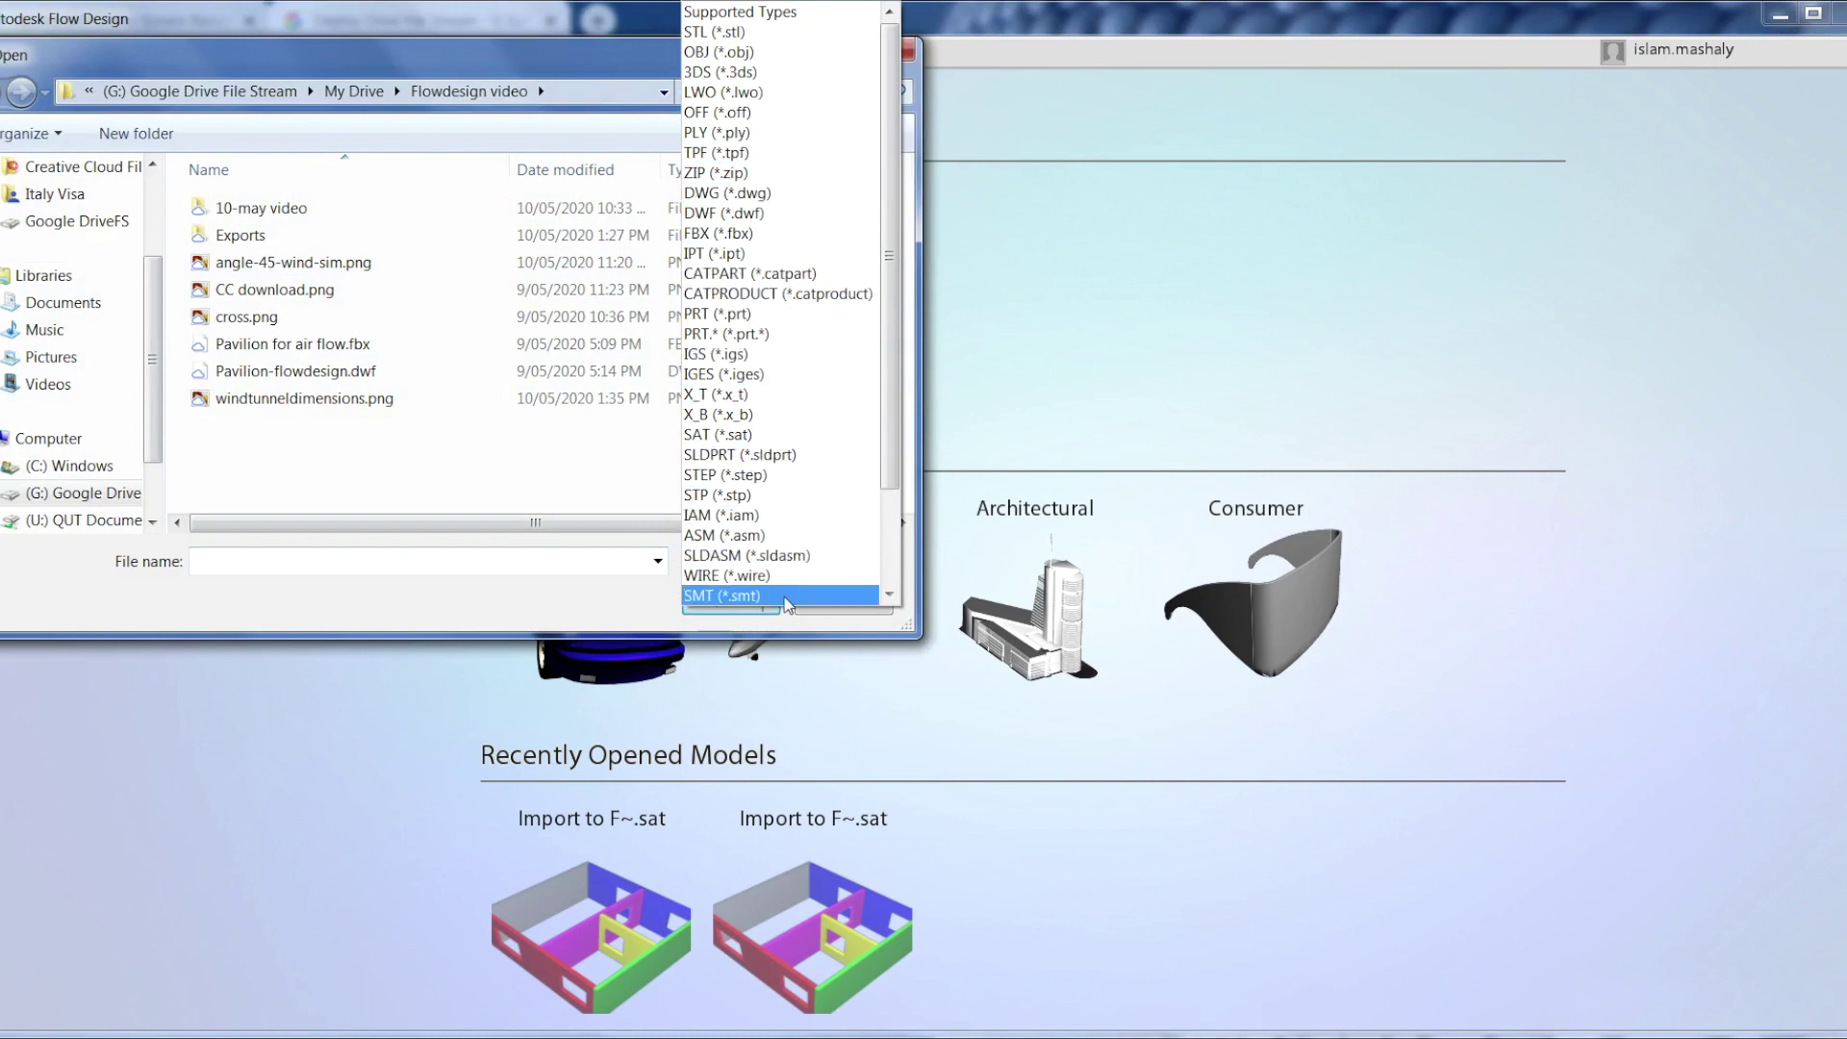
scroll(892, 491, down, 2)
scroll(891, 491, down, 2)
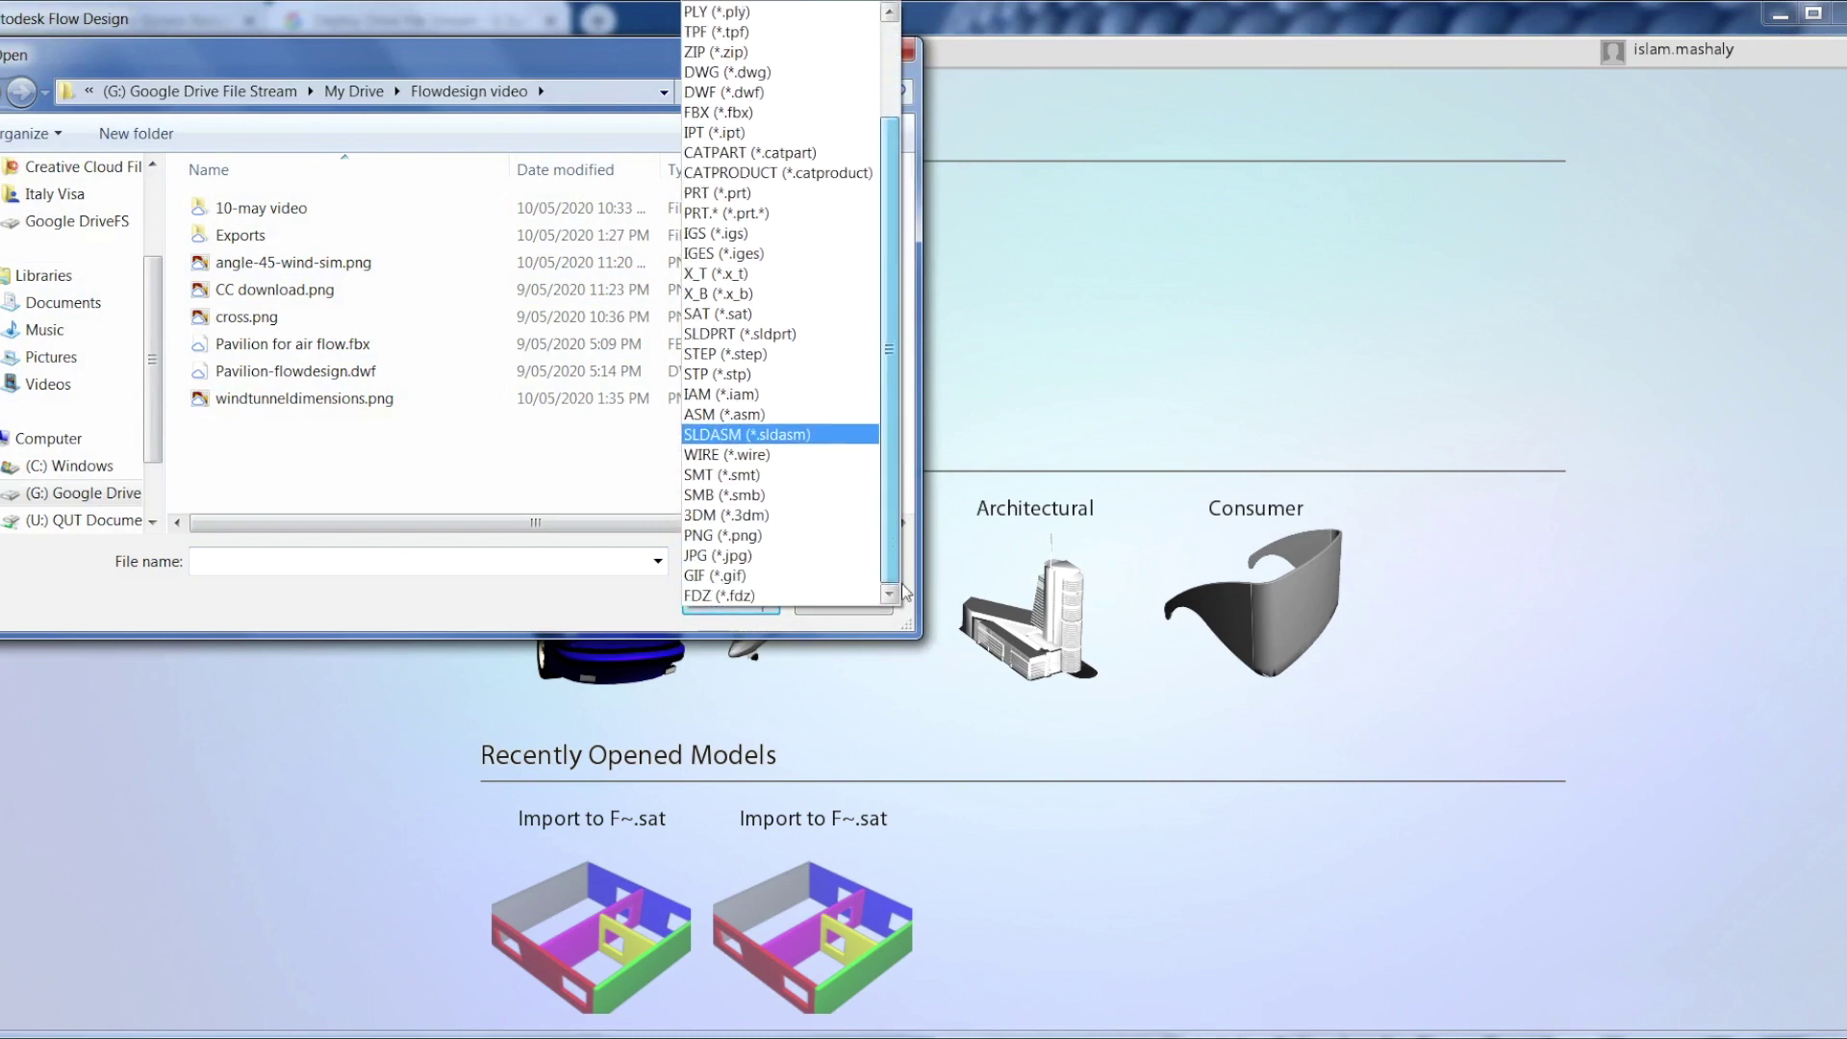
scroll(889, 434, up, 2)
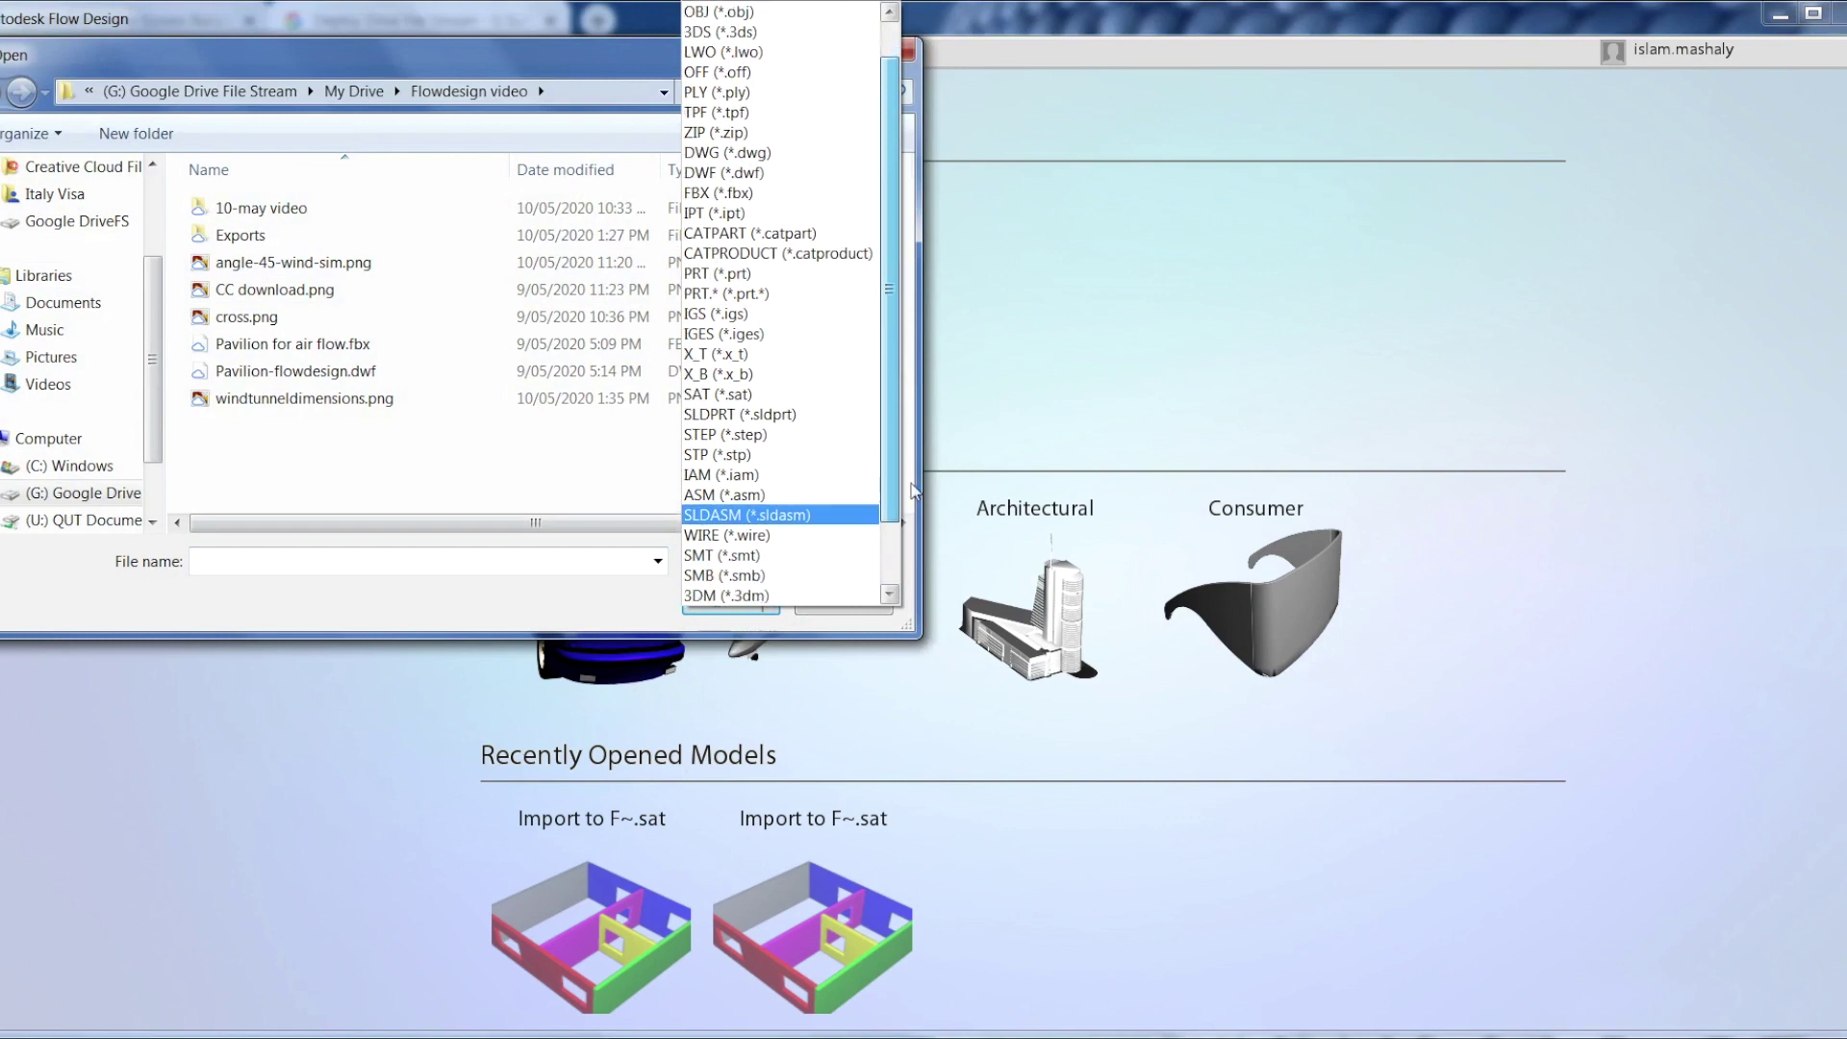
scroll(895, 448, down, 2)
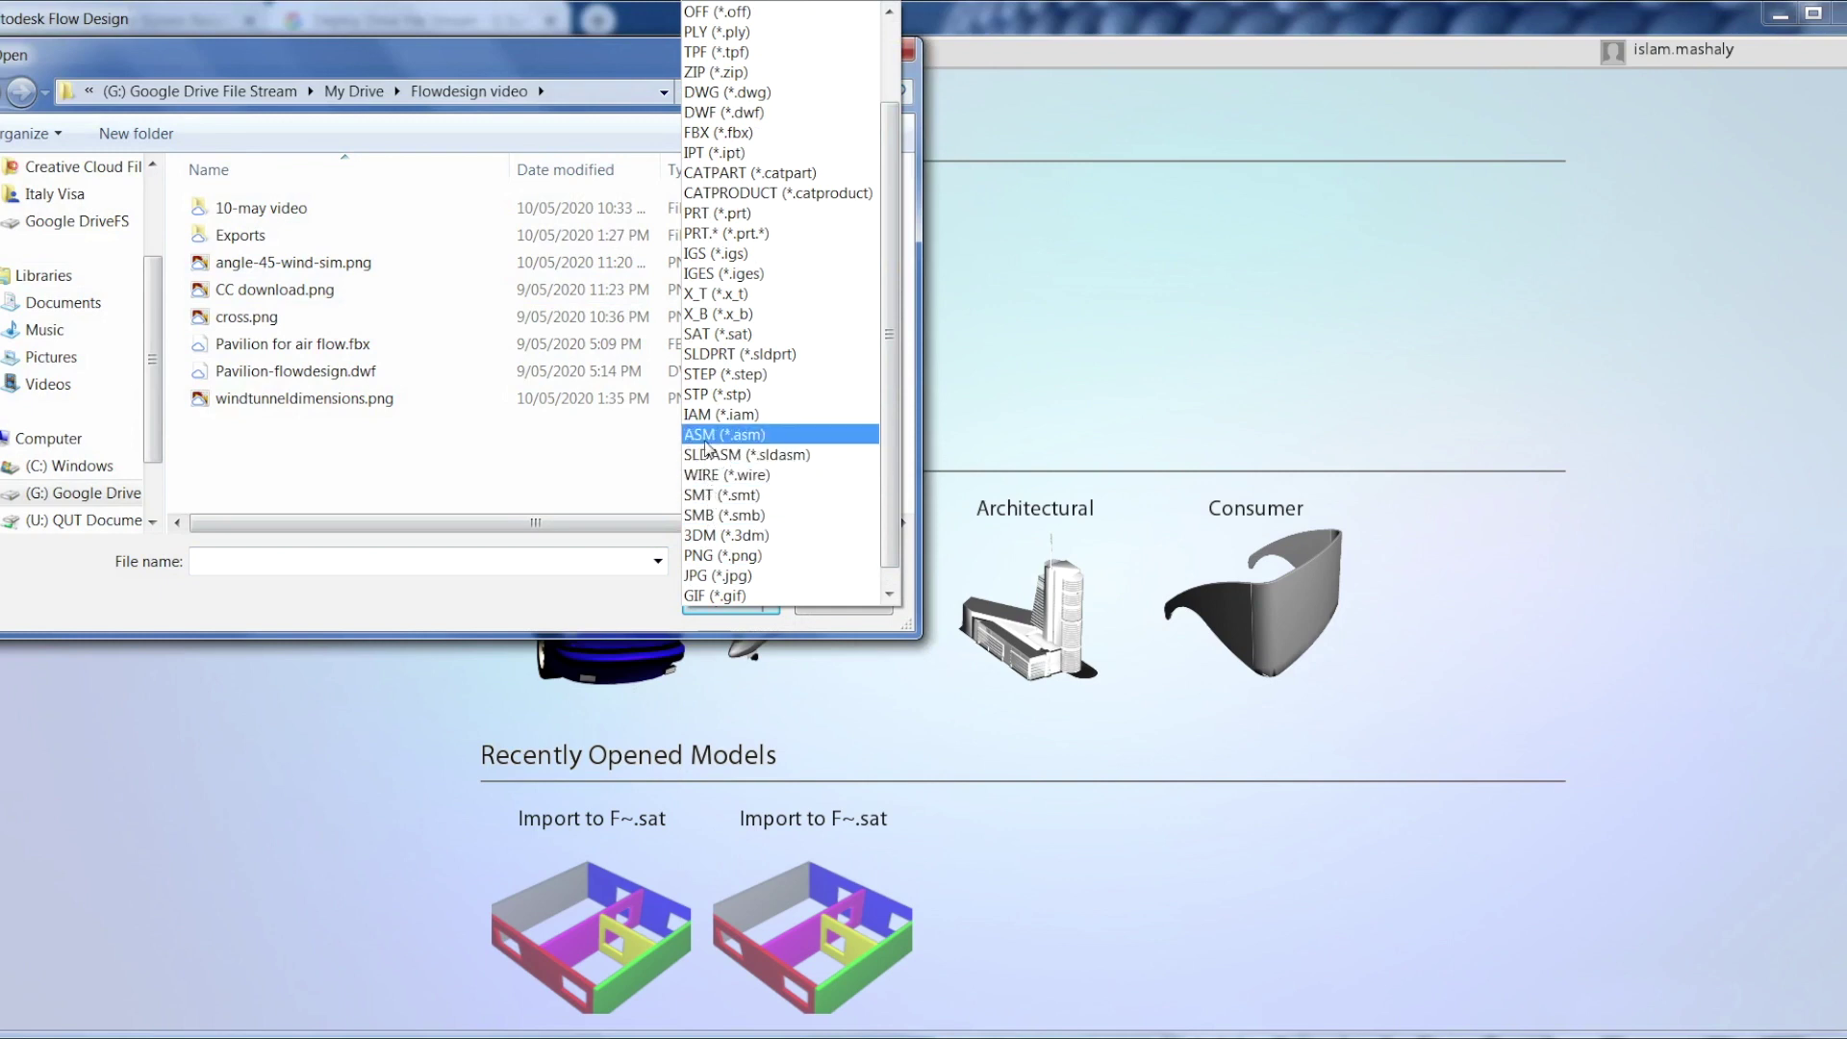
scroll(729, 216, up, 2)
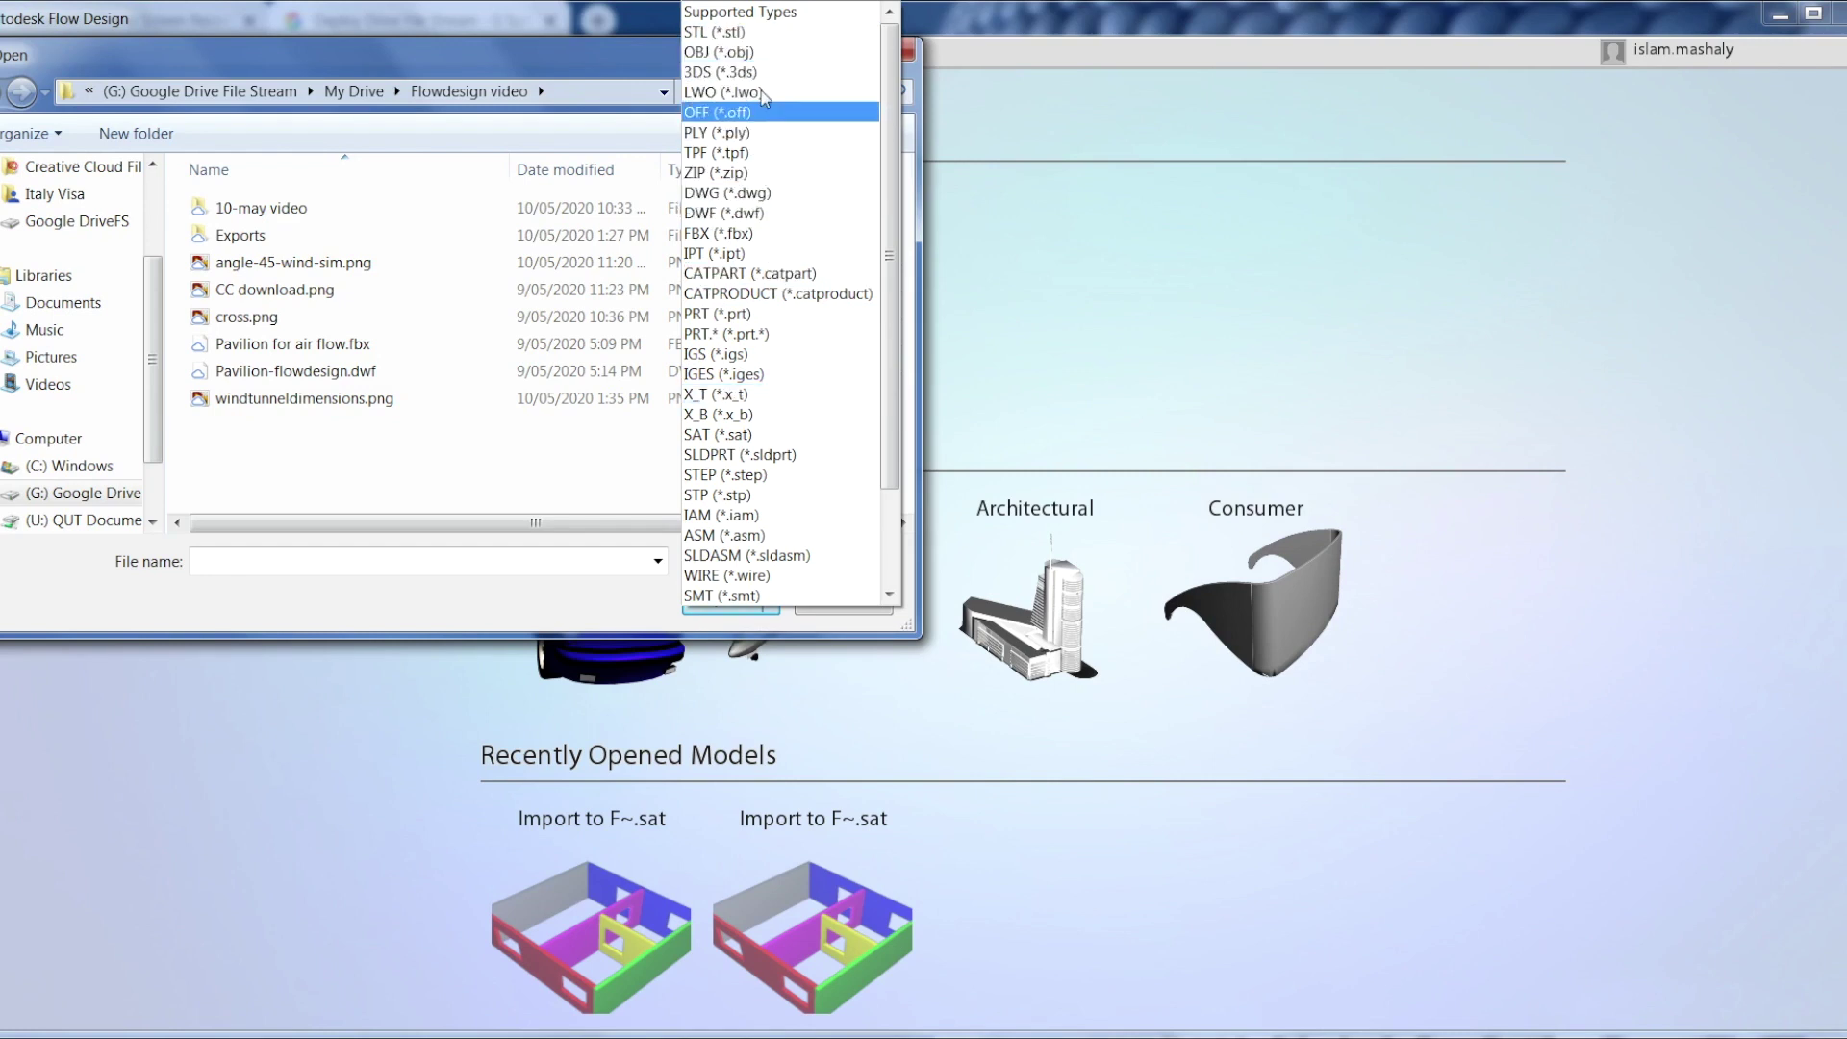
Filter to DWF files and open Pavilion-no-site.dwf from the Exports folder
click(759, 216)
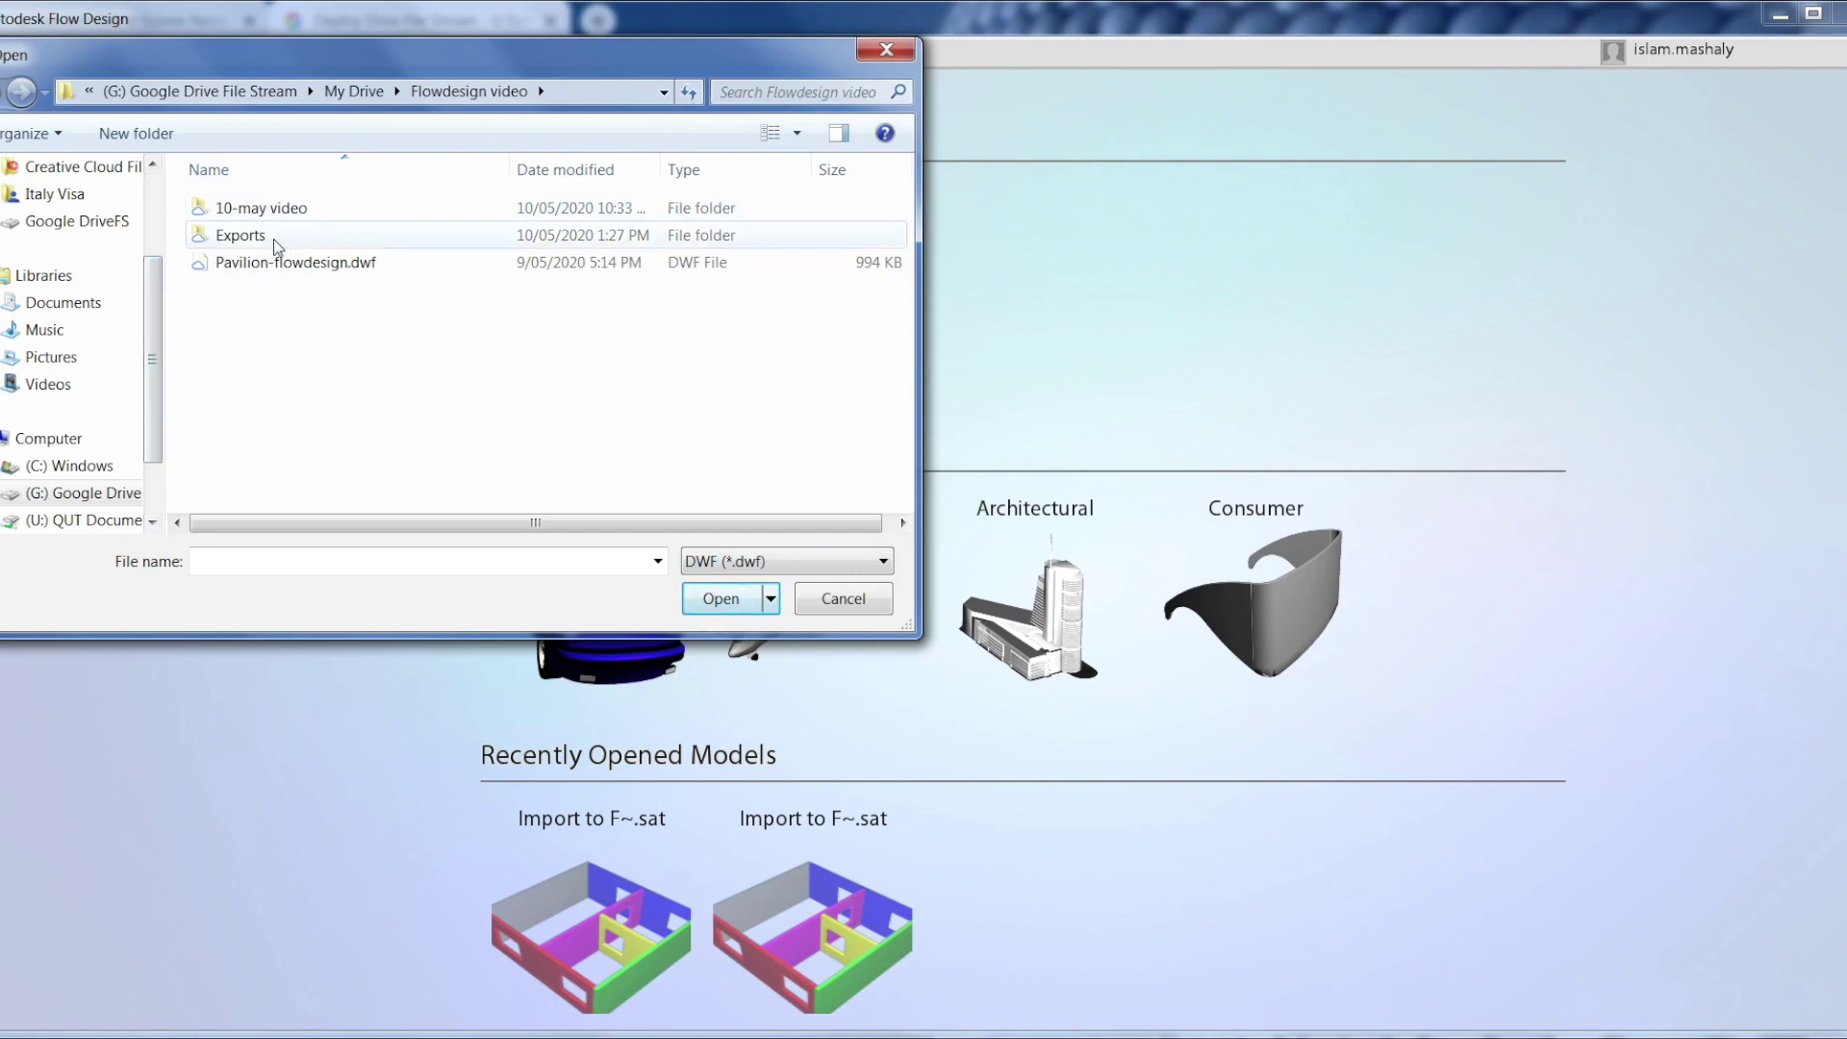
double_click(235, 238)
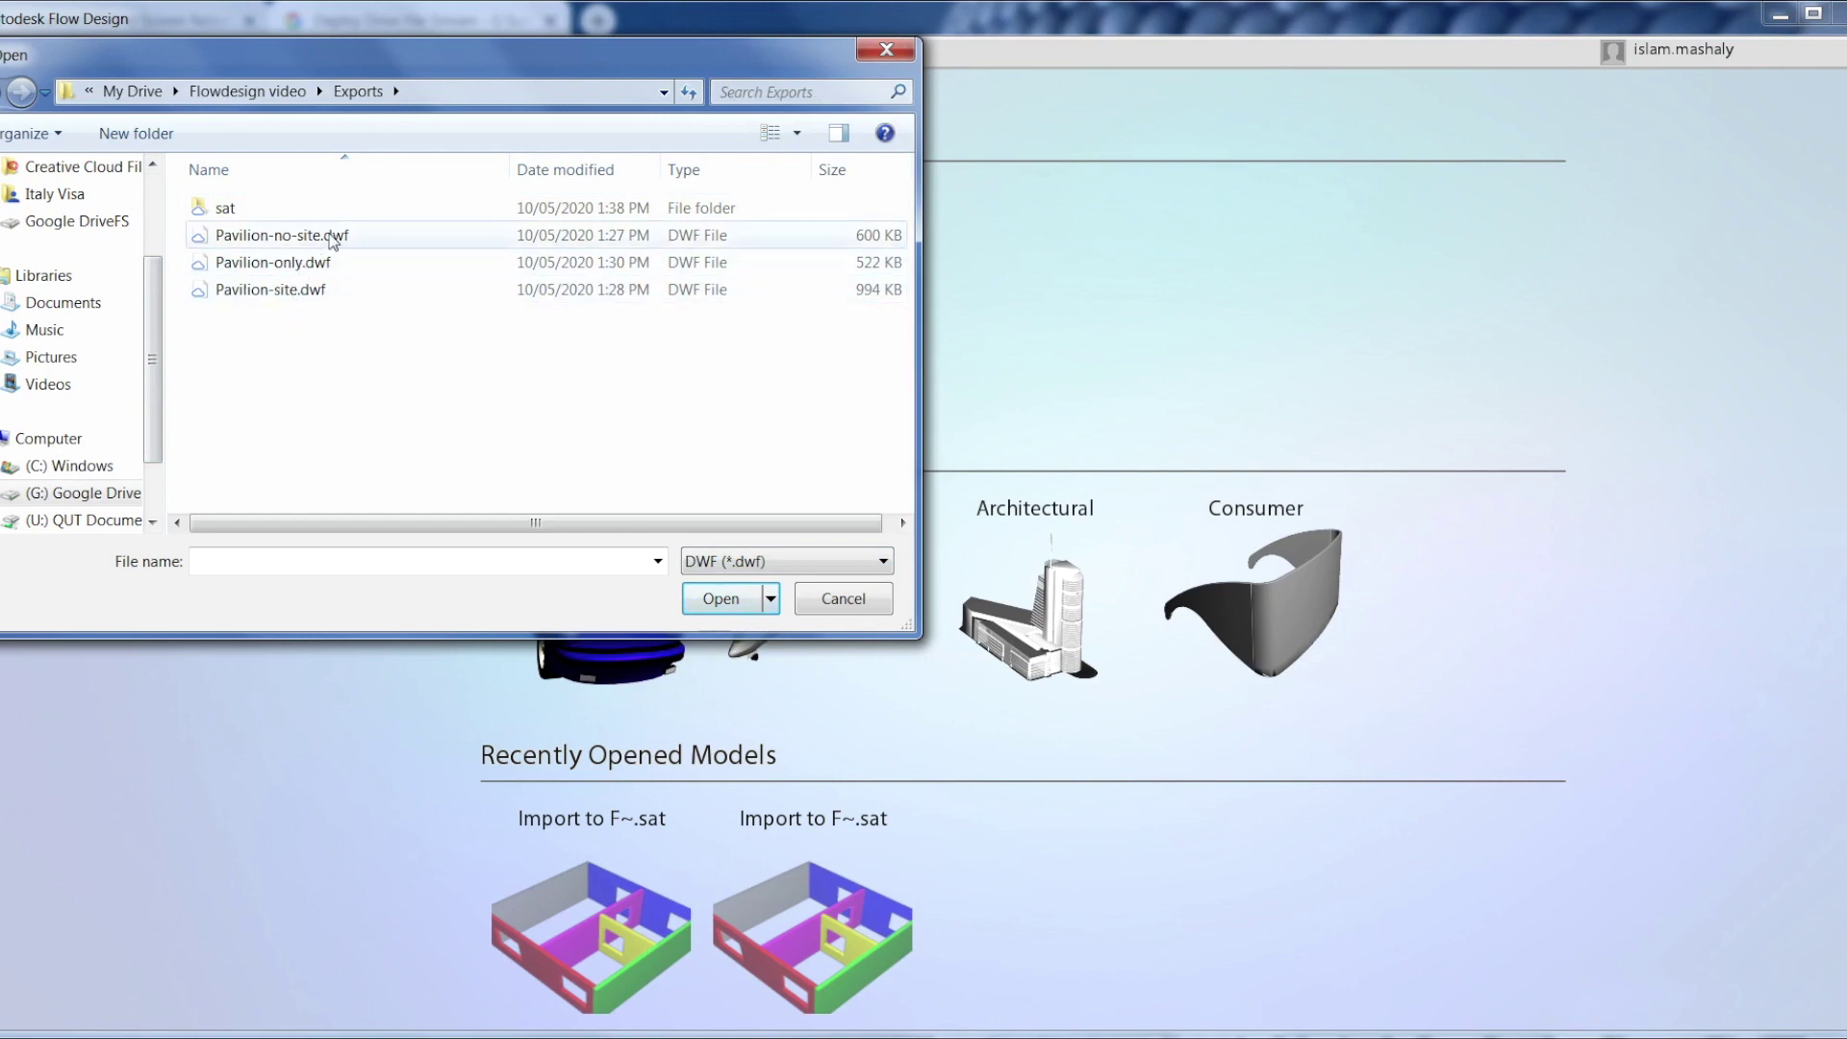
click(377, 237)
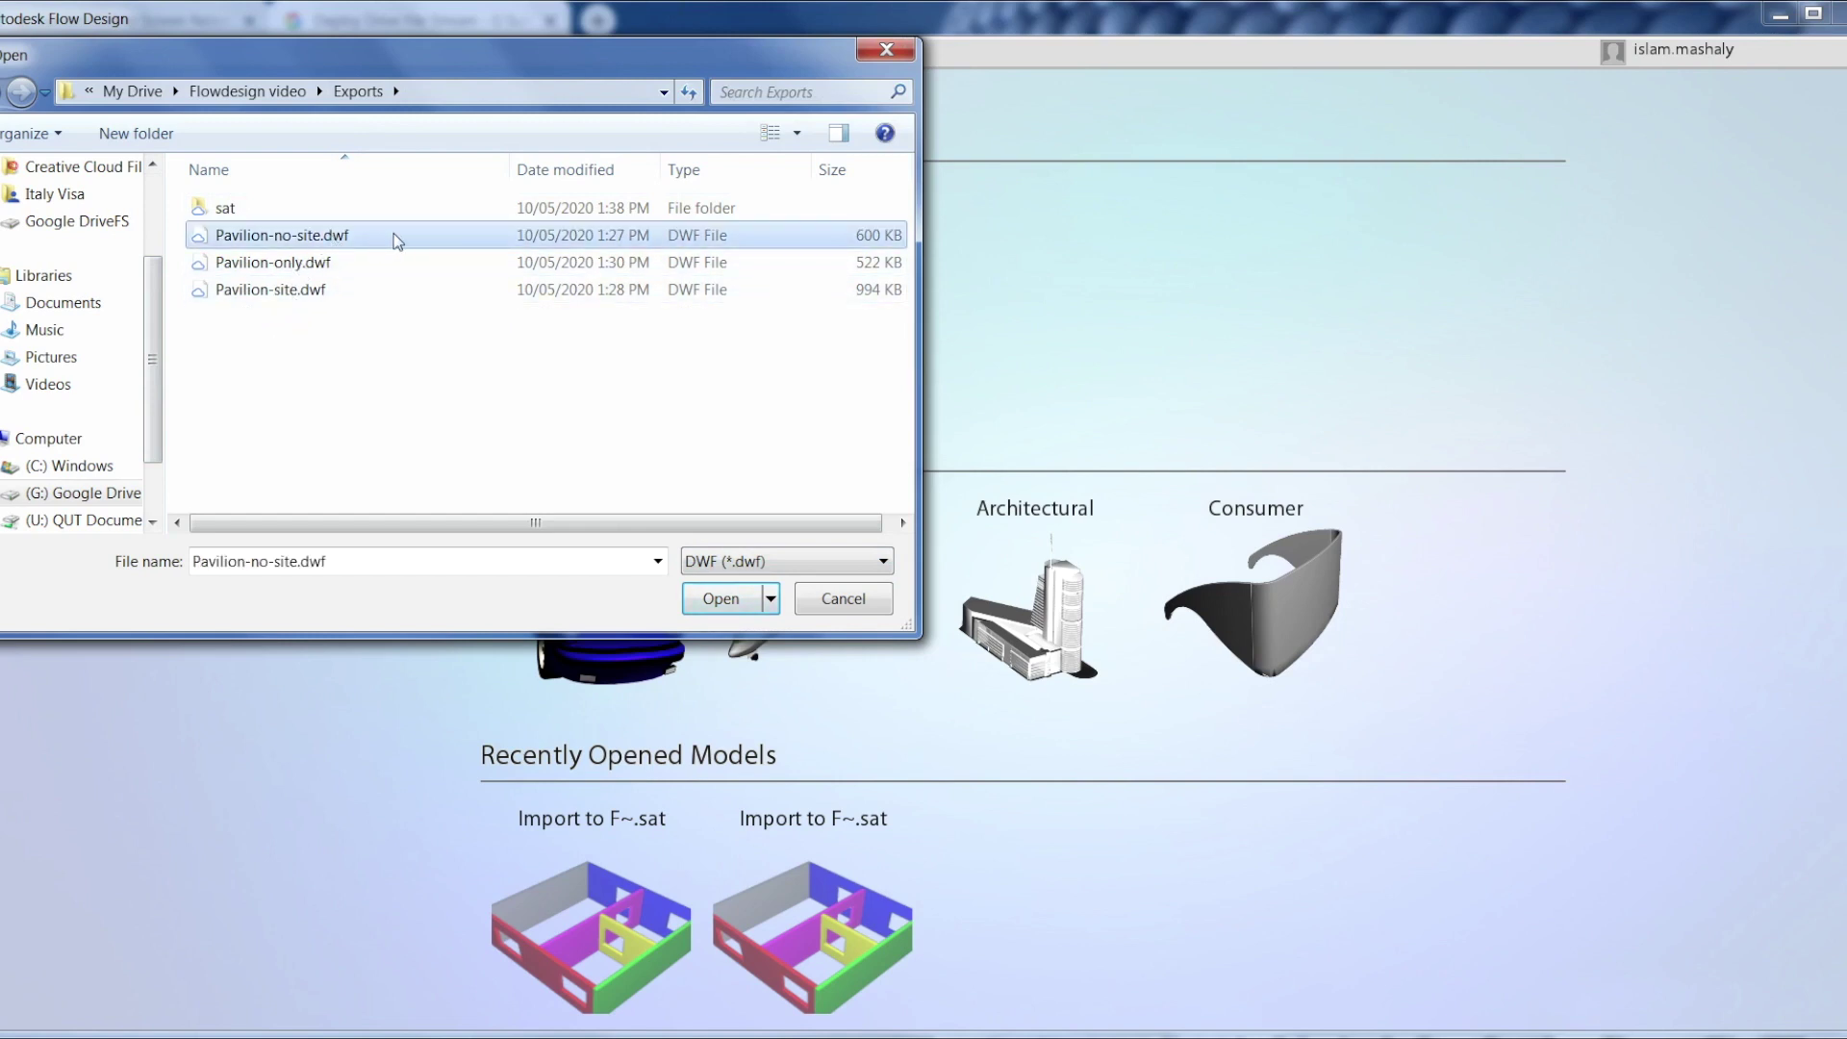
double_click(394, 241)
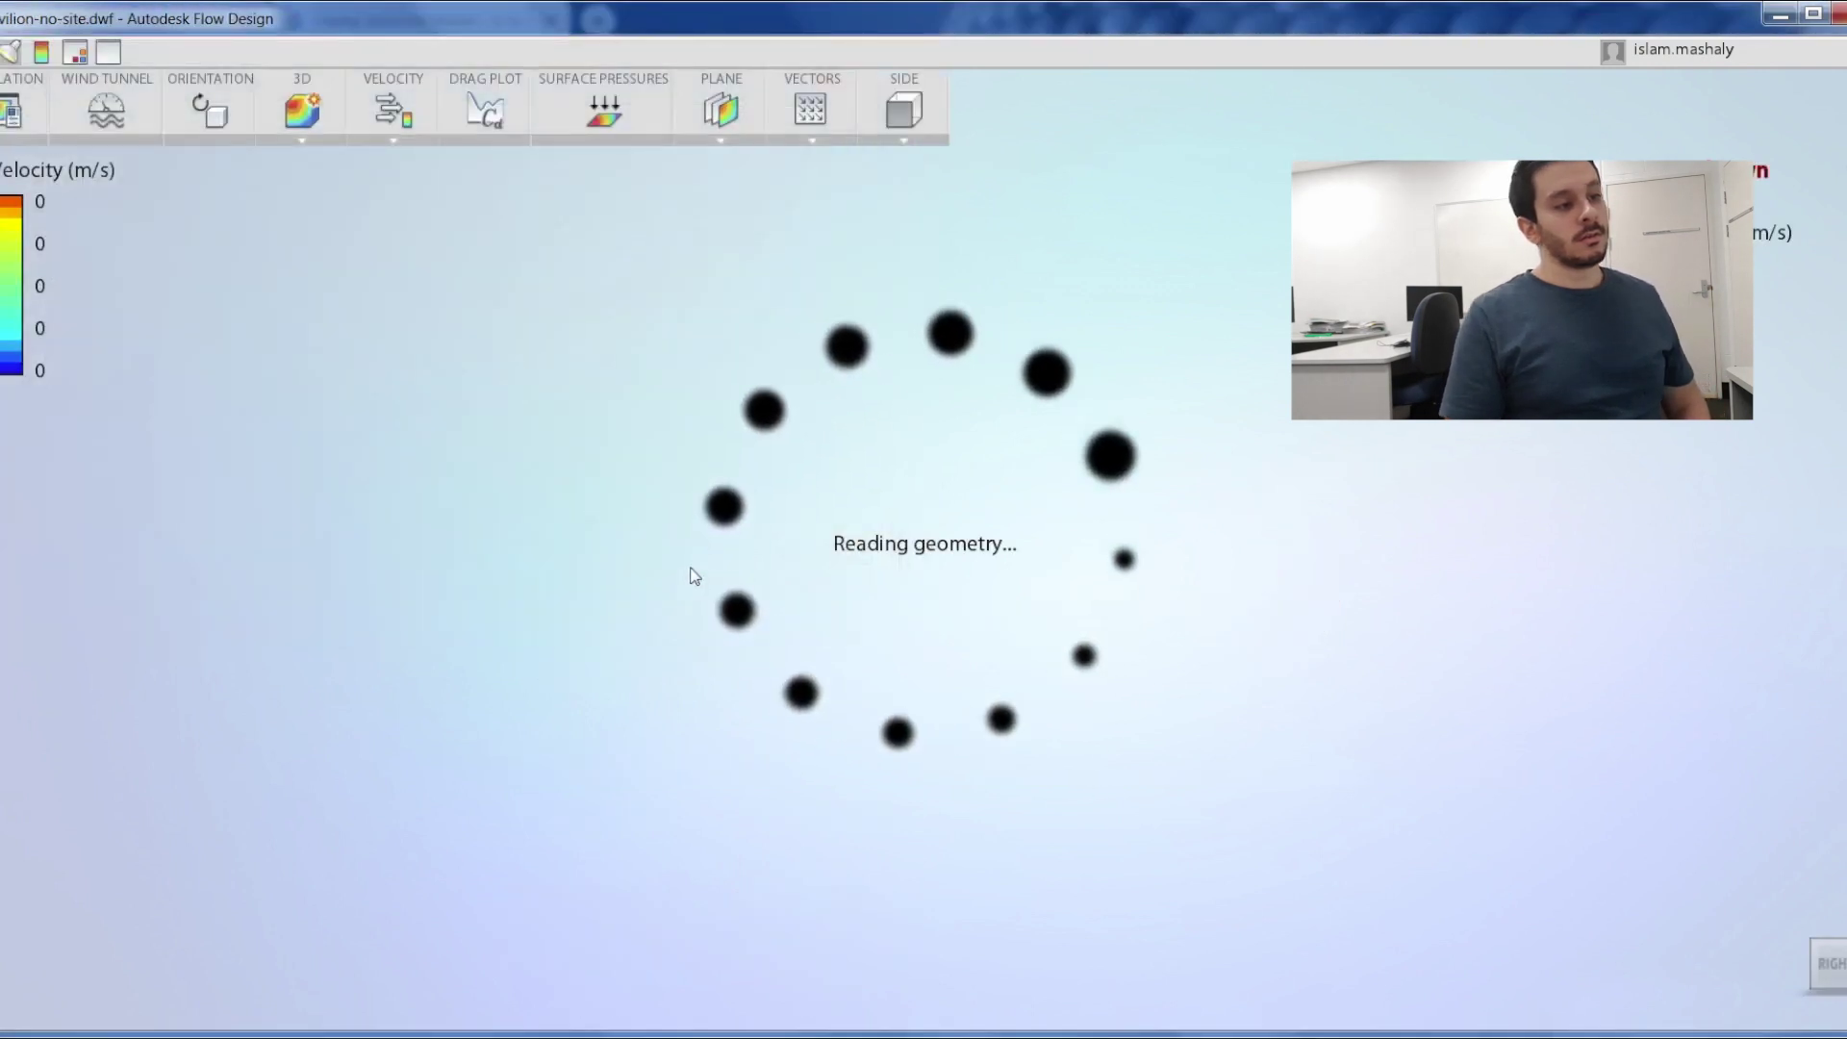